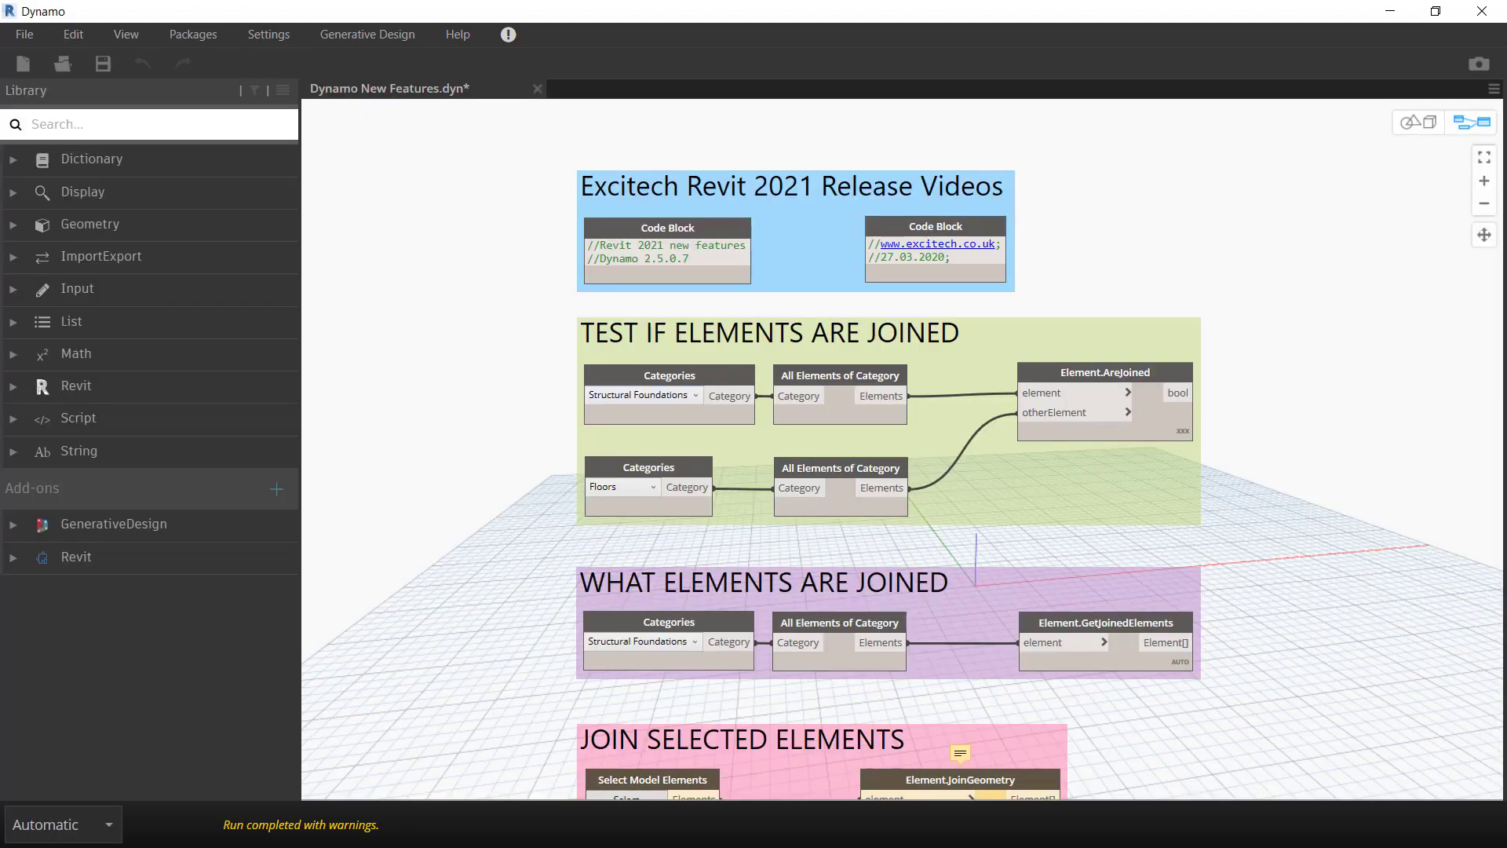
Expand Revit > Elements > Element in the library and read the AreJoined node's description.
{"action": "left_click", "coordinate": [9, 388]}
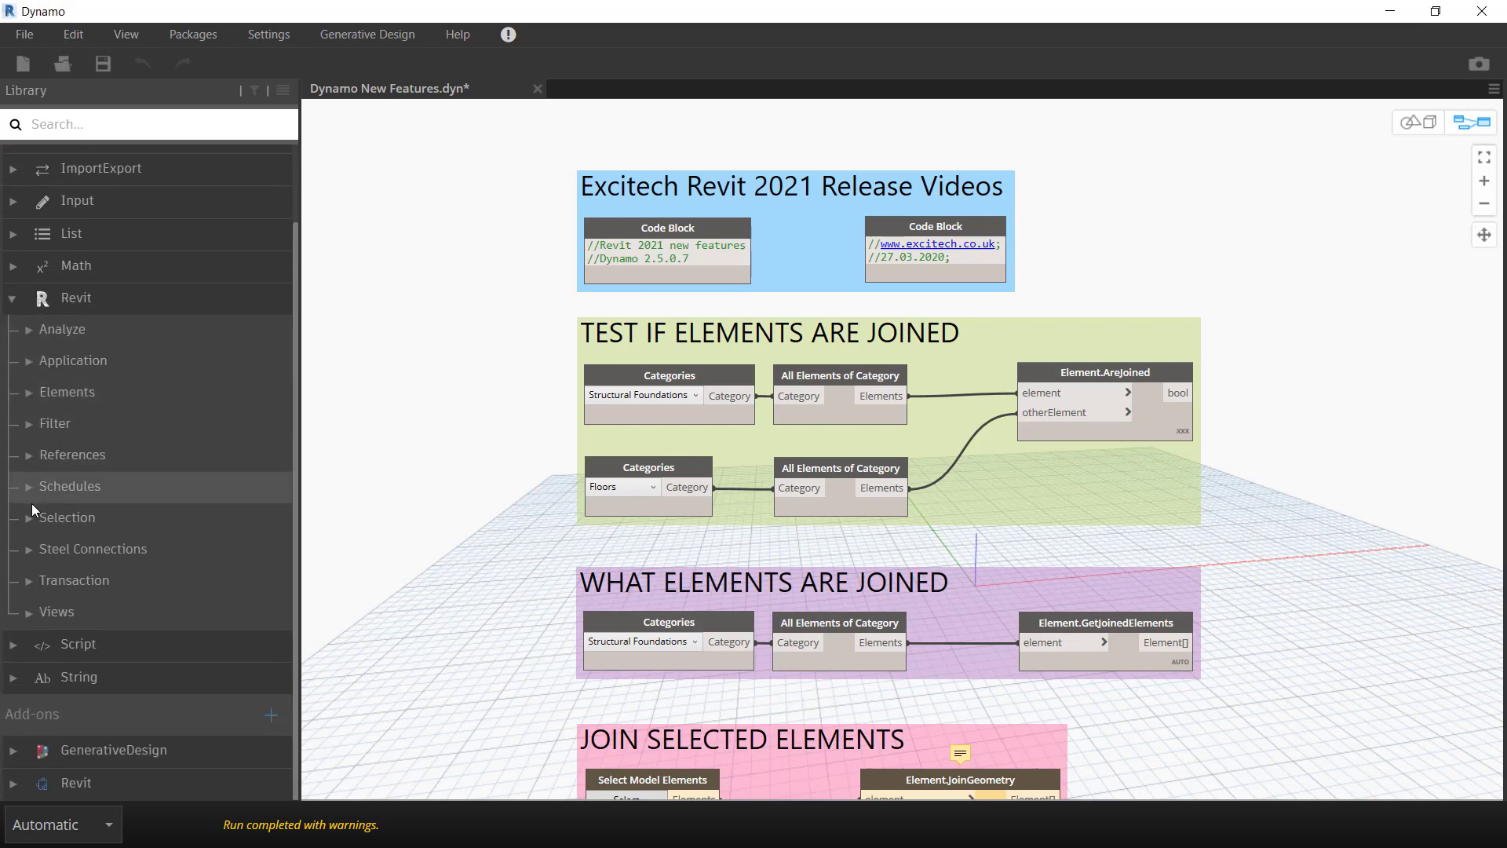
{"action": "left_click", "coordinate": [34, 393]}
{"action": "scroll", "coordinate": [55, 420], "scroll_direction": "down", "scroll_amount": 3}
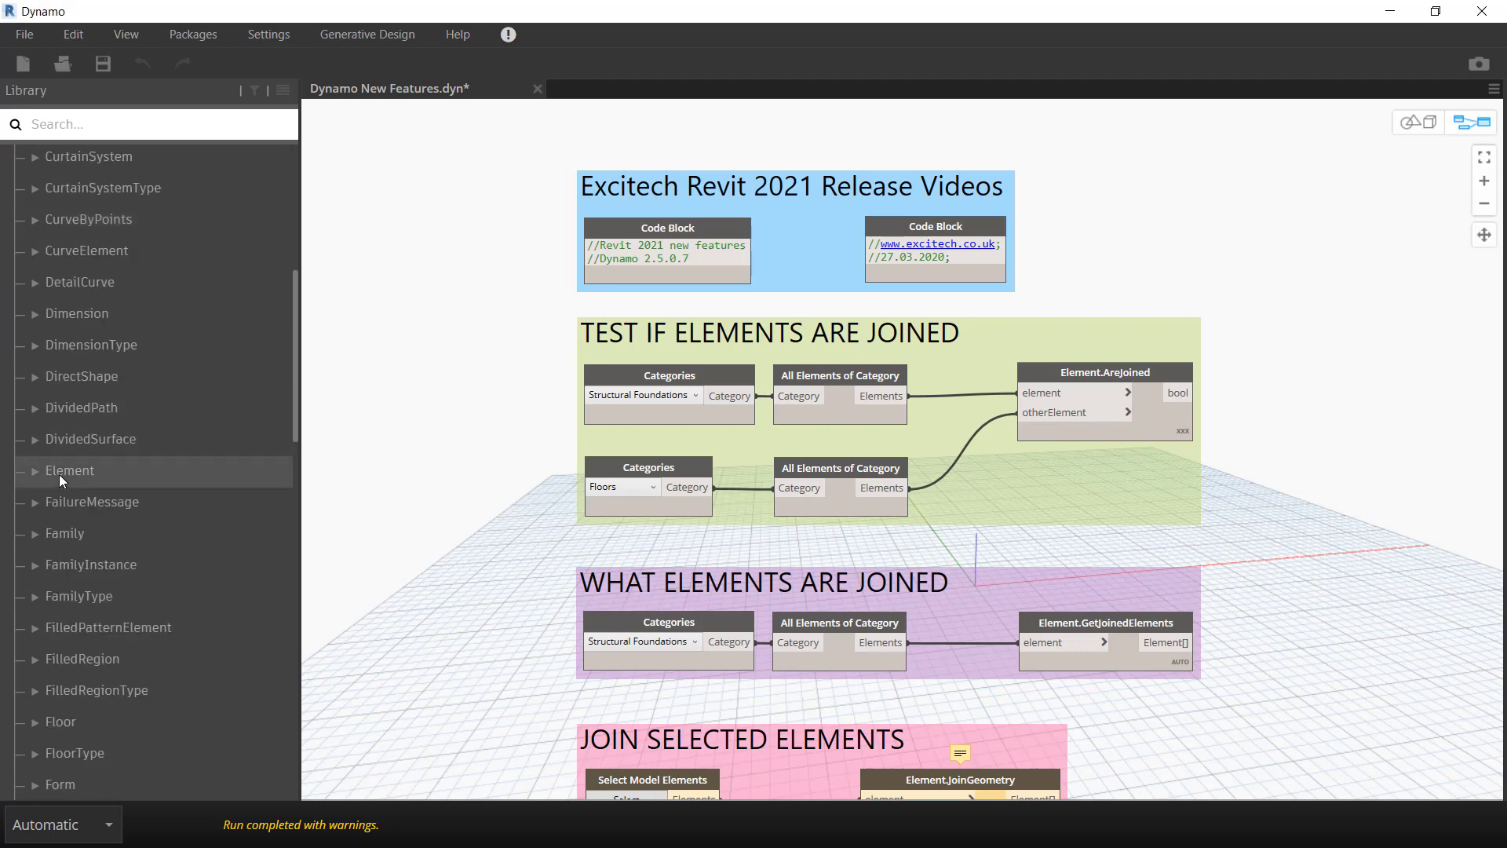
{"action": "left_click", "coordinate": [58, 470]}
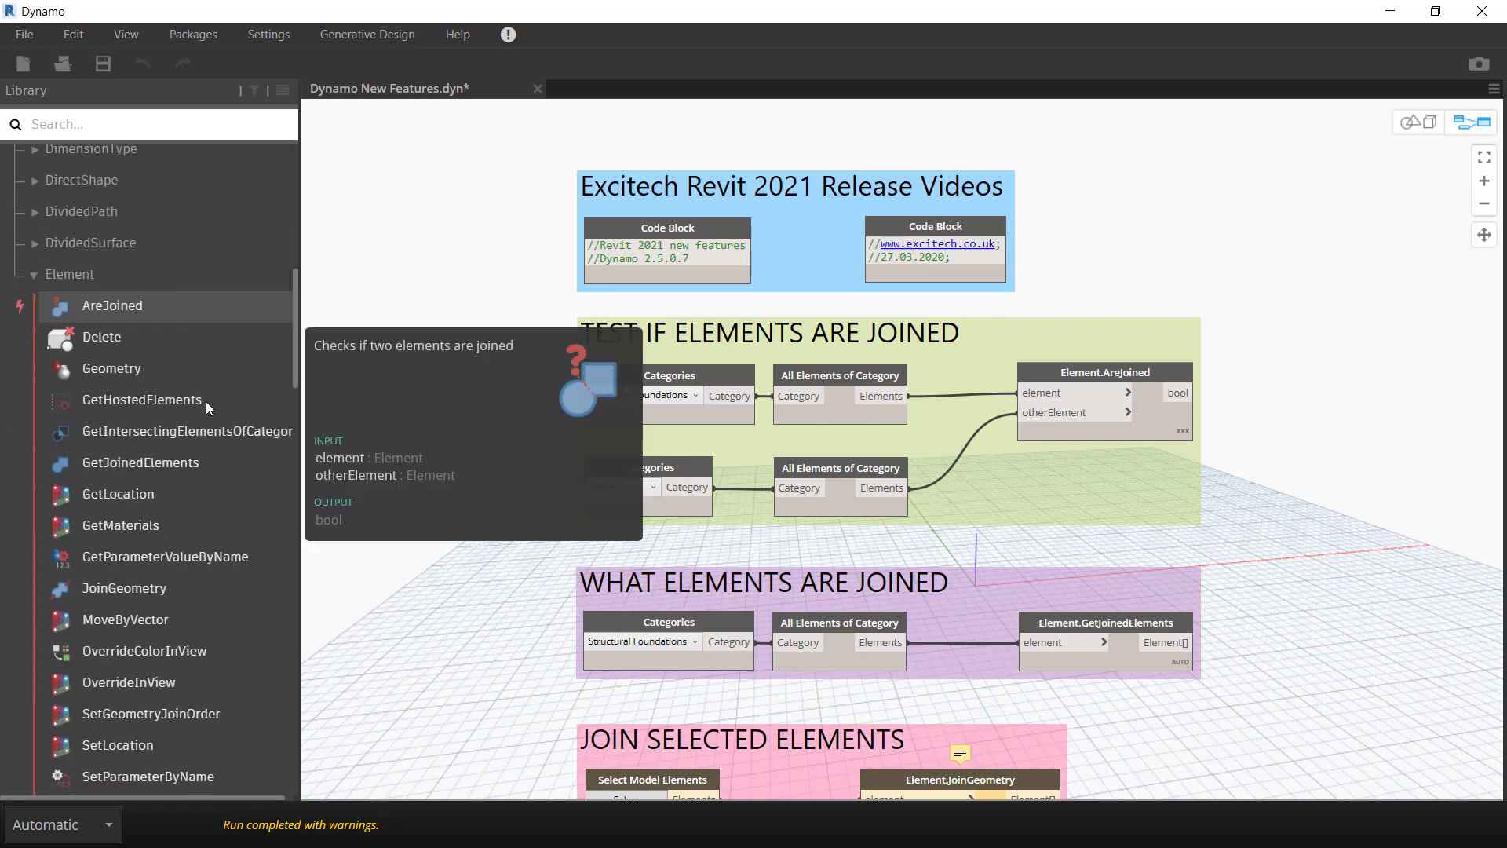
{"action": "mouse_move", "coordinate": [149, 317]}
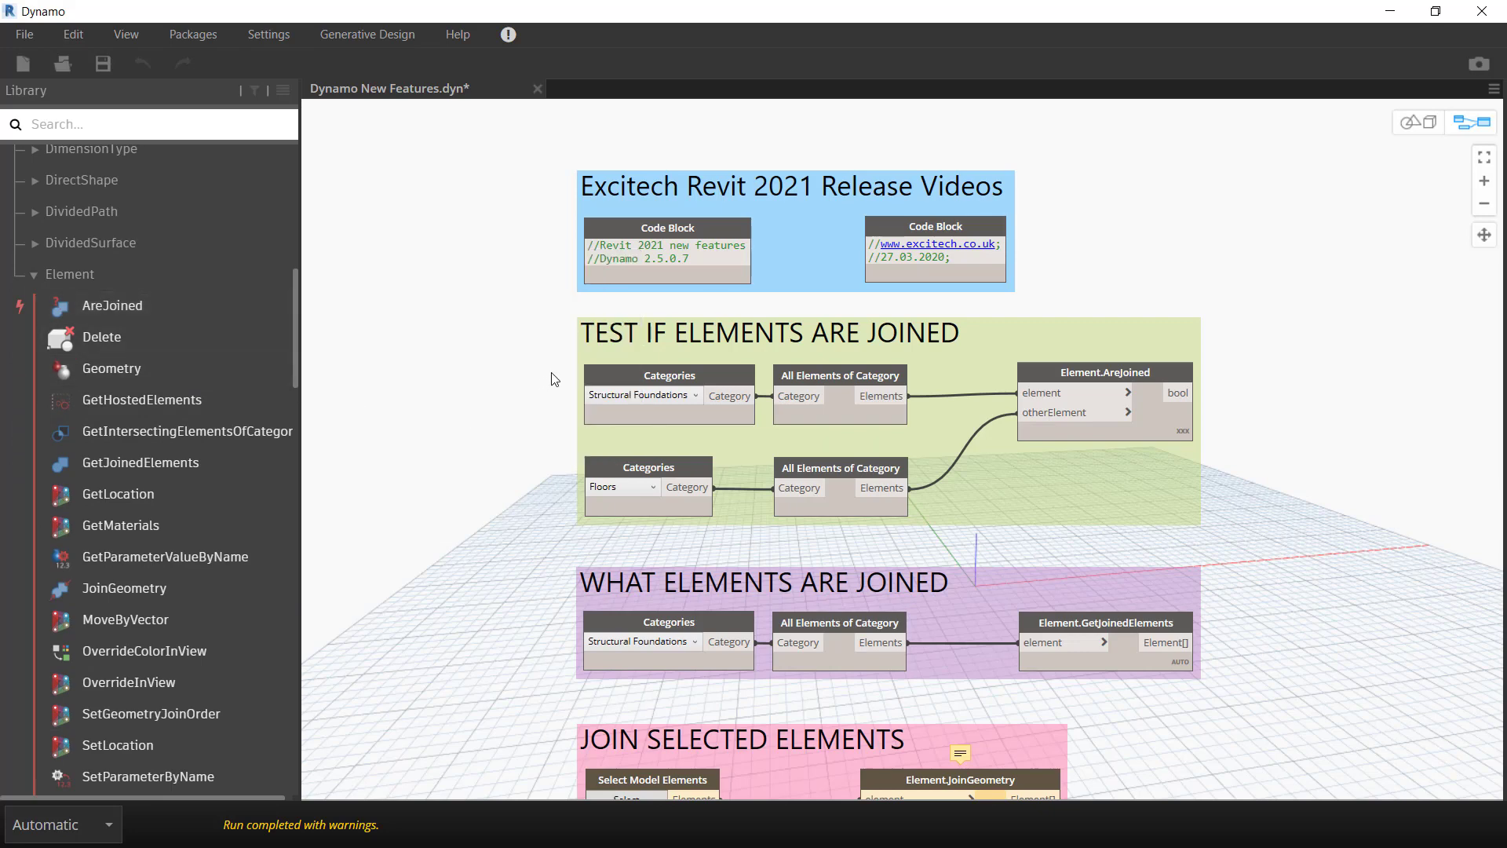
Zoom to the join-test group and pin the AreJoined preview showing false for all four foundations.
{"action": "scroll", "coordinate": [743, 328], "scroll_direction": "up", "scroll_amount": 2}
{"action": "scroll", "coordinate": [743, 328], "scroll_direction": "up", "scroll_amount": 2}
{"action": "middle_click_drag", "start_coordinate": [746, 299], "coordinate": [756, 263]}
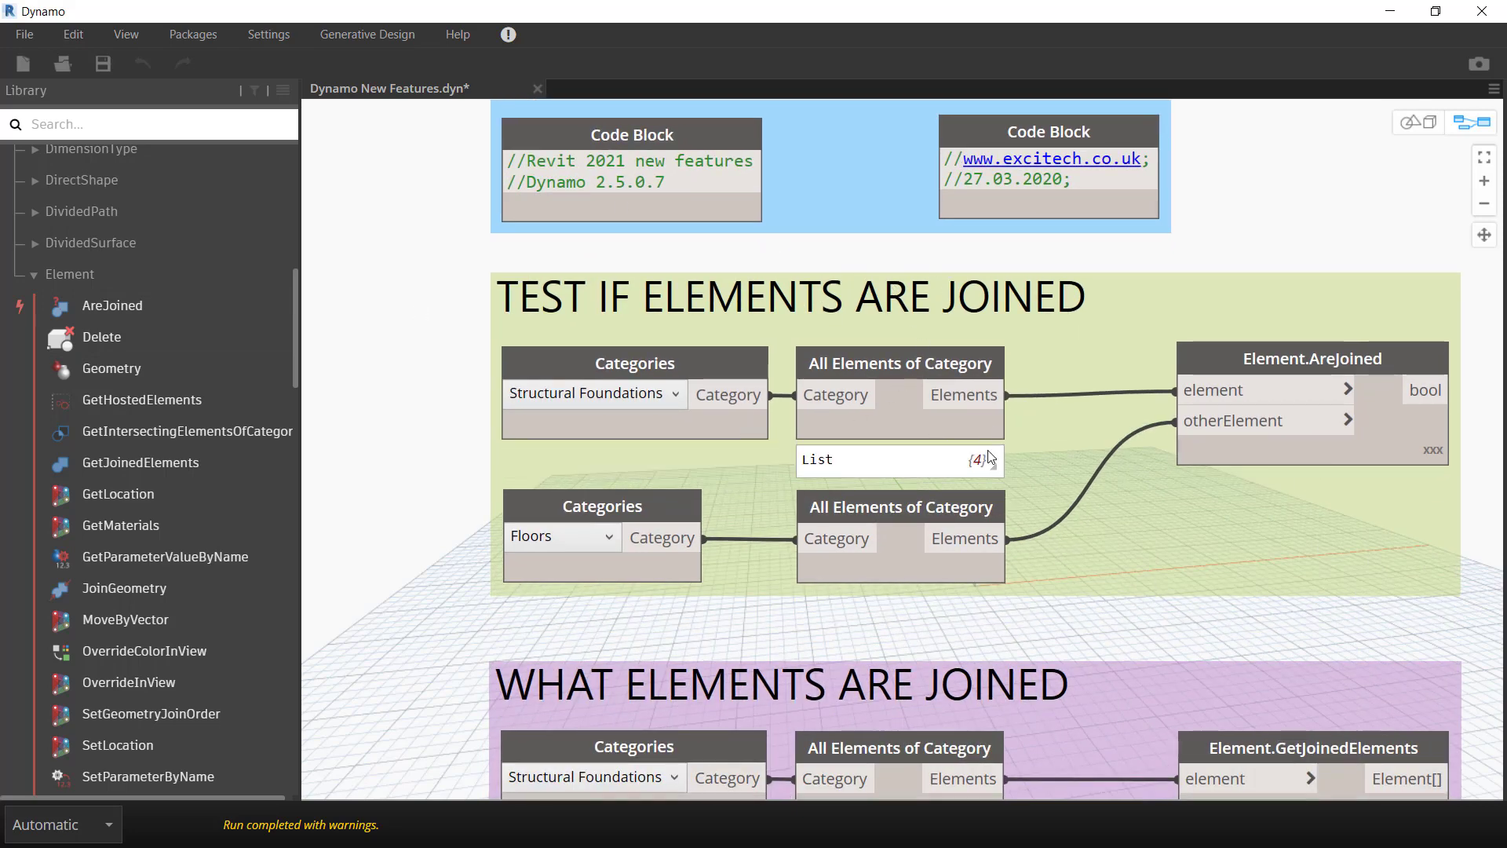
{"action": "mouse_move", "coordinate": [988, 457]}
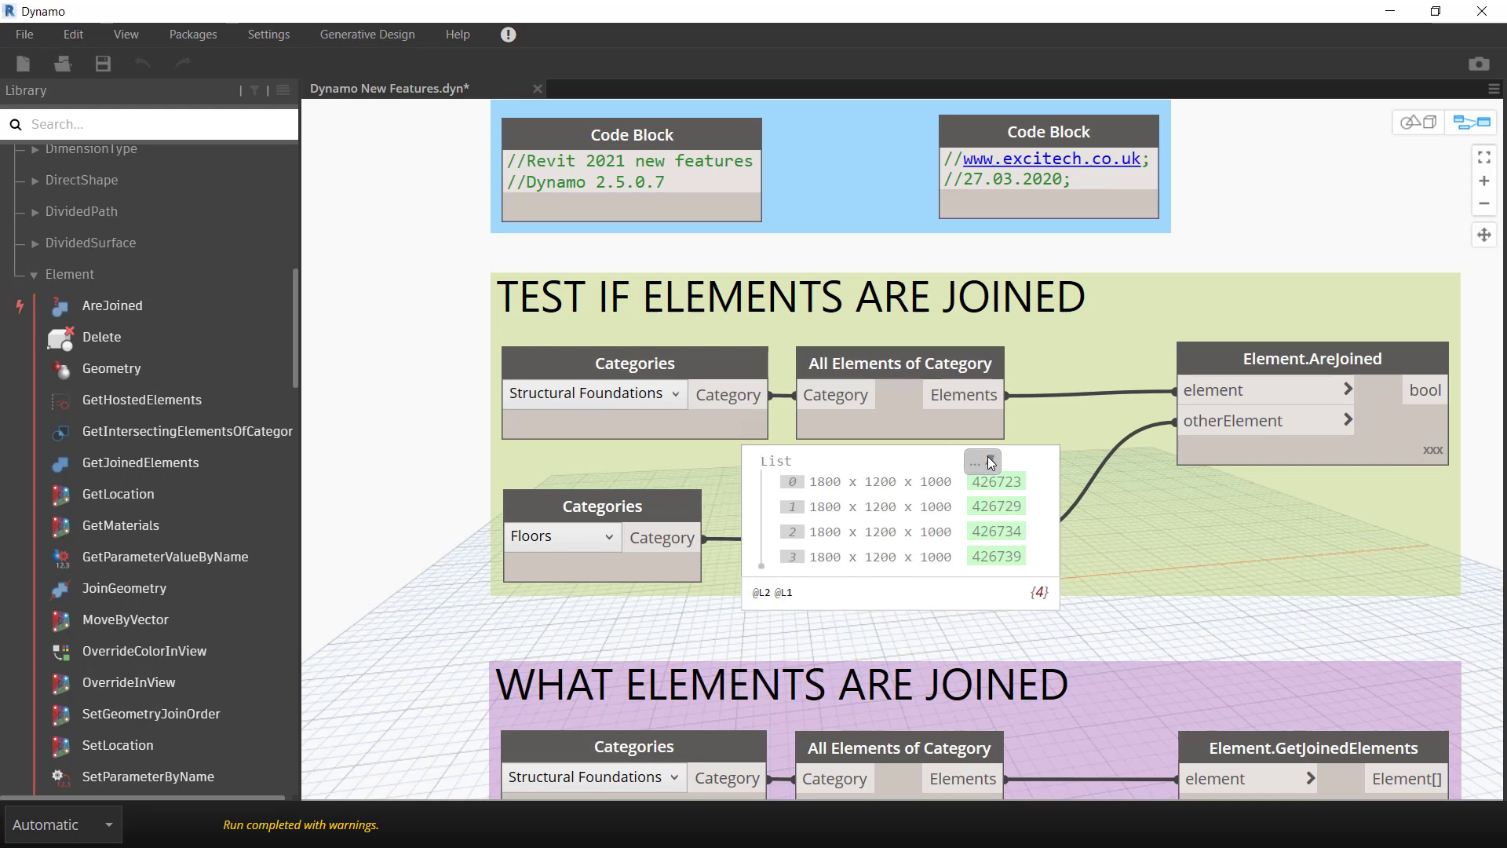
{"action": "mouse_move", "coordinate": [1002, 558]}
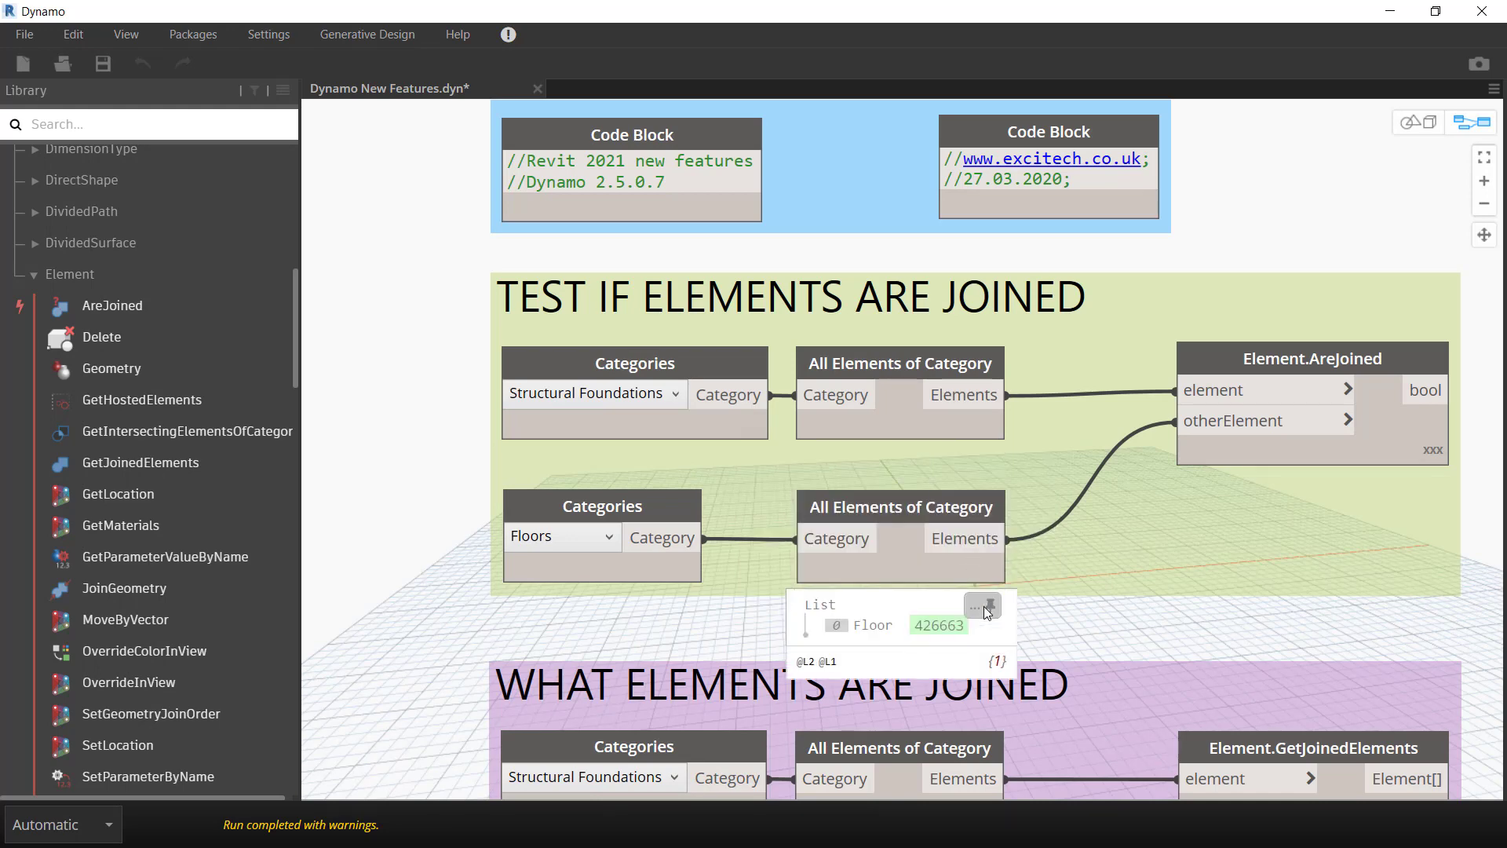
{"action": "middle_click_drag", "start_coordinate": [1352, 447], "coordinate": [1188, 421]}
{"action": "mouse_move", "coordinate": [1253, 412]}
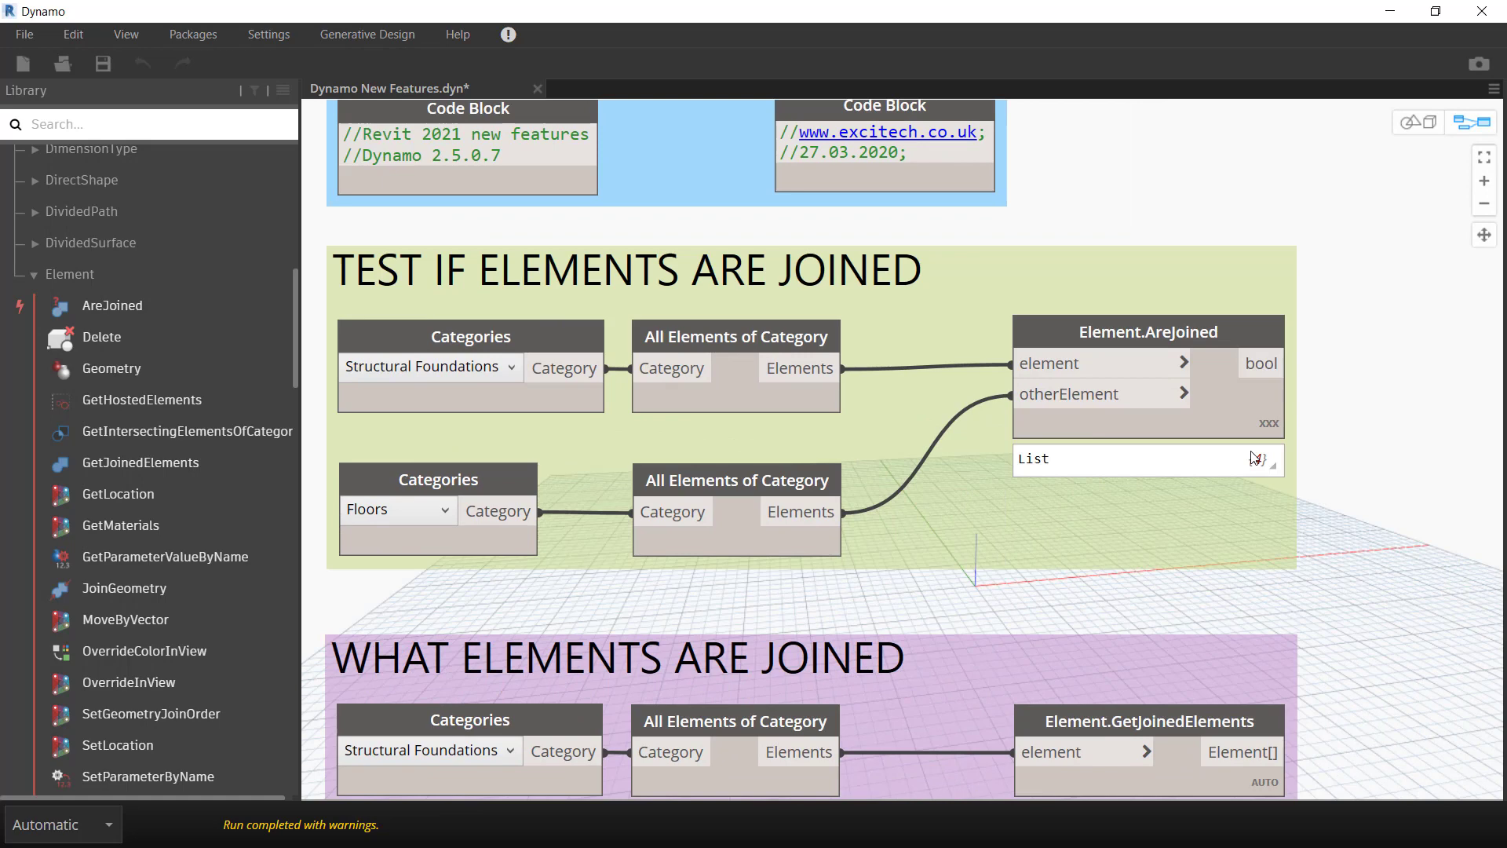
{"action": "left_click", "coordinate": [1261, 461]}
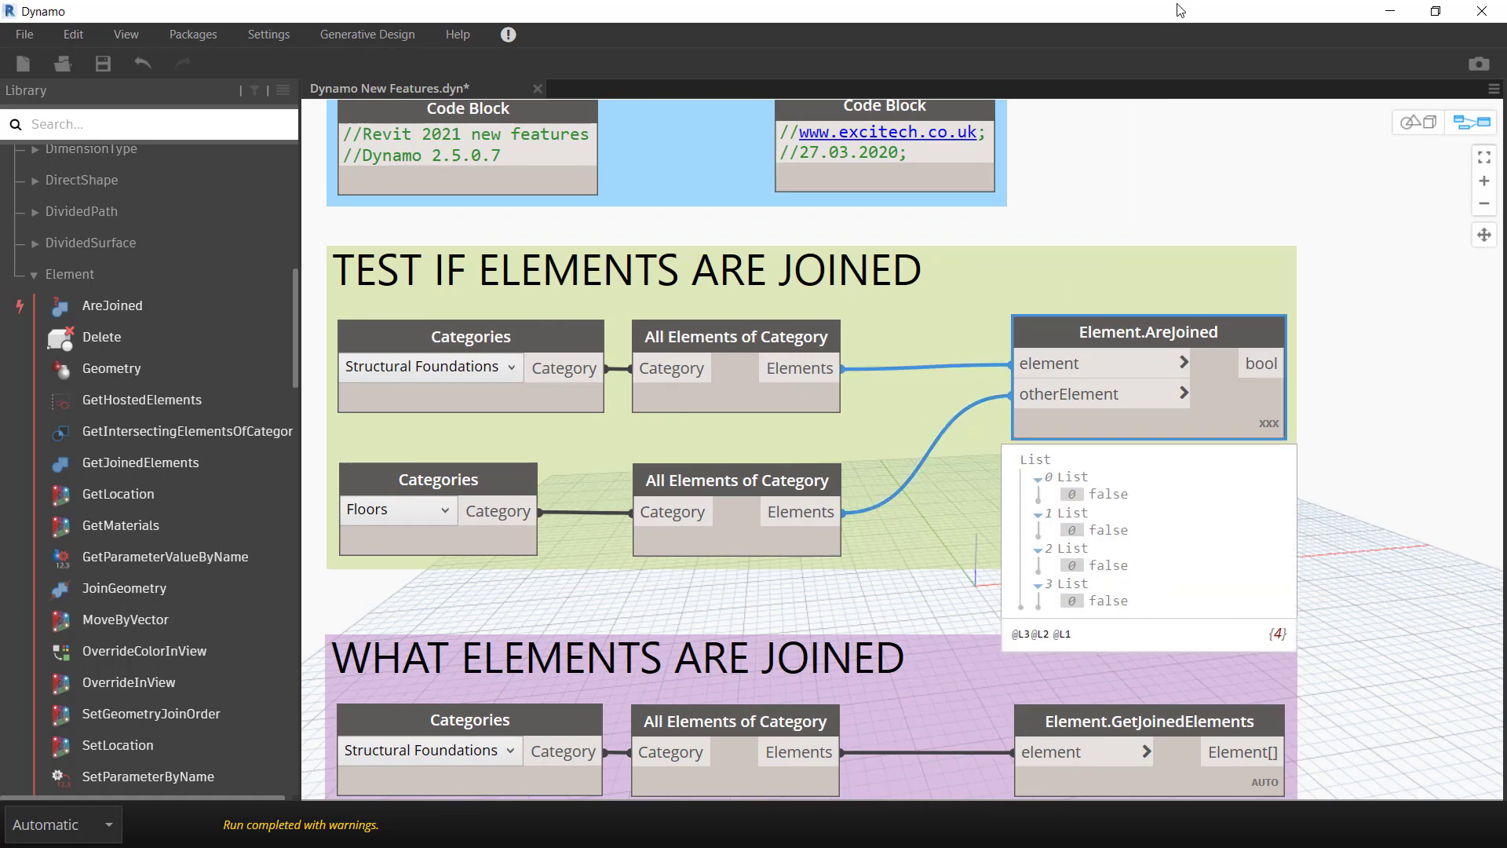
Use Join Geometry to join the floor slab with the first foundation pad, then cancel the command.
{"action": "left_click_drag", "start_coordinate": [1177, 14], "coordinate": [544, 615]}
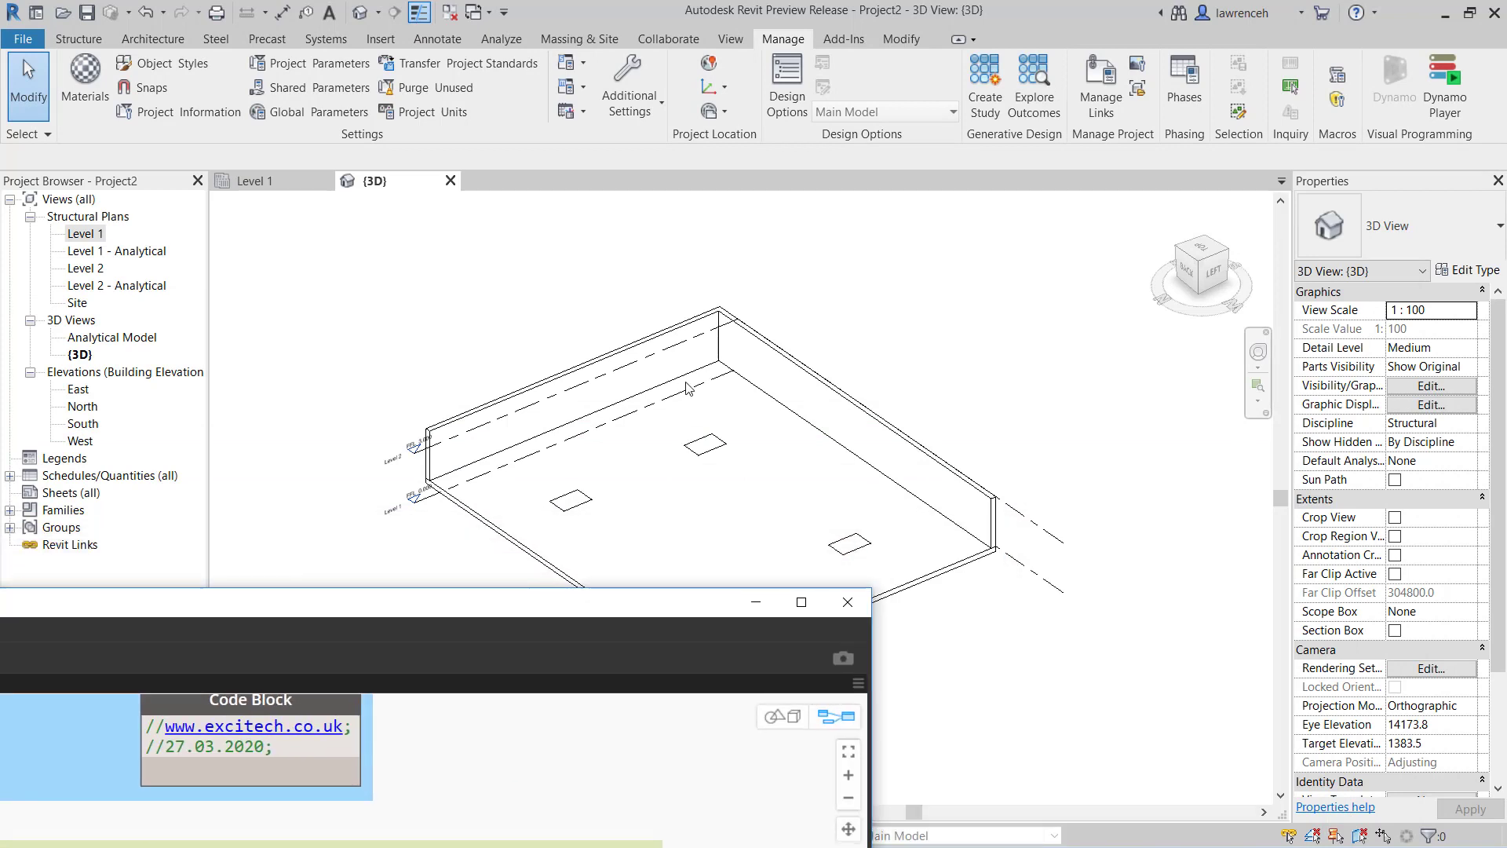
{"action": "left_click", "coordinate": [904, 40]}
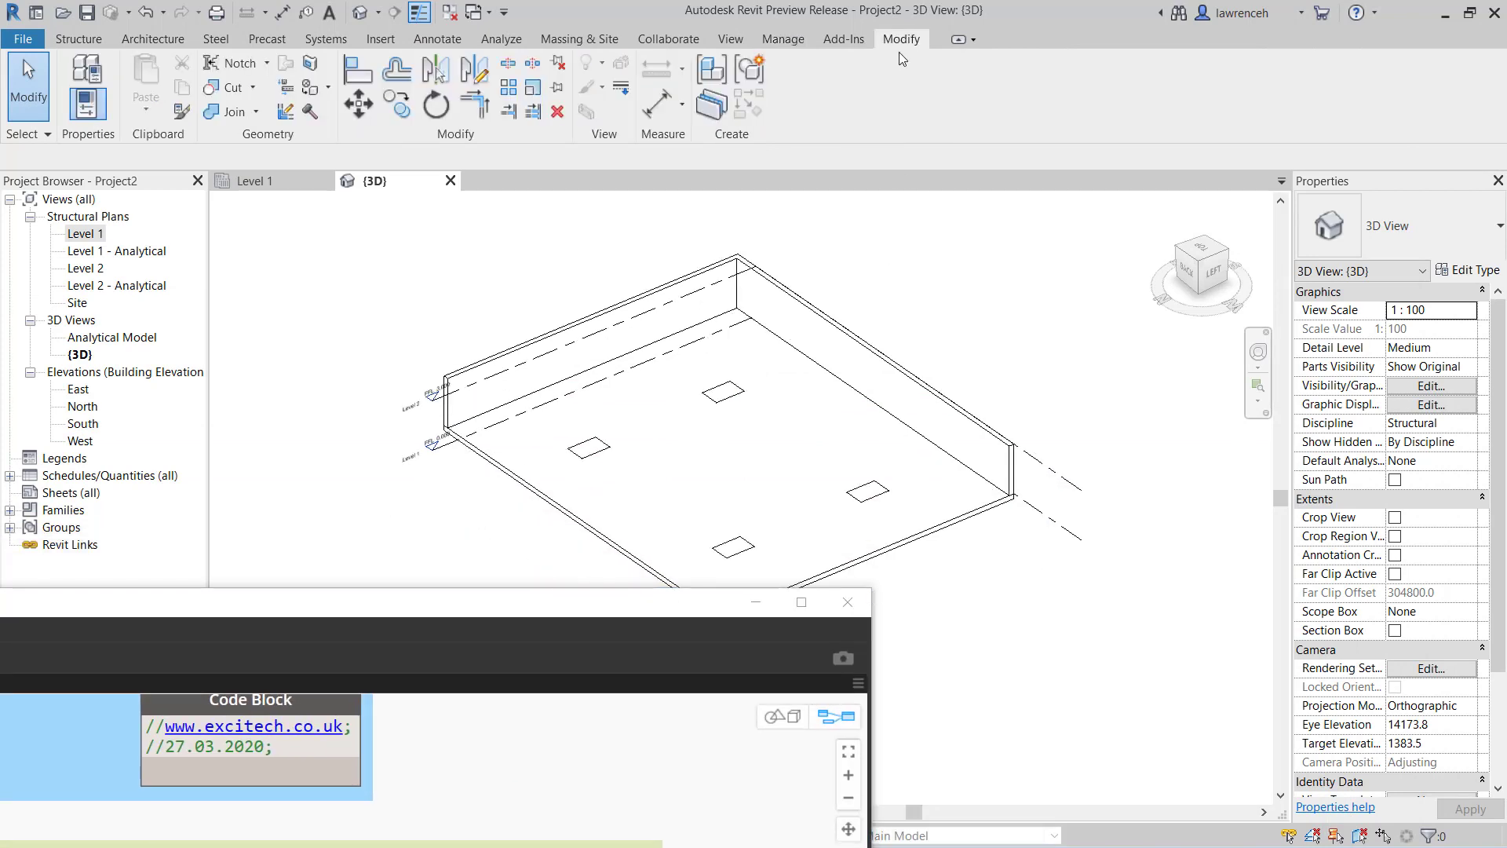
{"action": "left_click", "coordinate": [235, 112]}
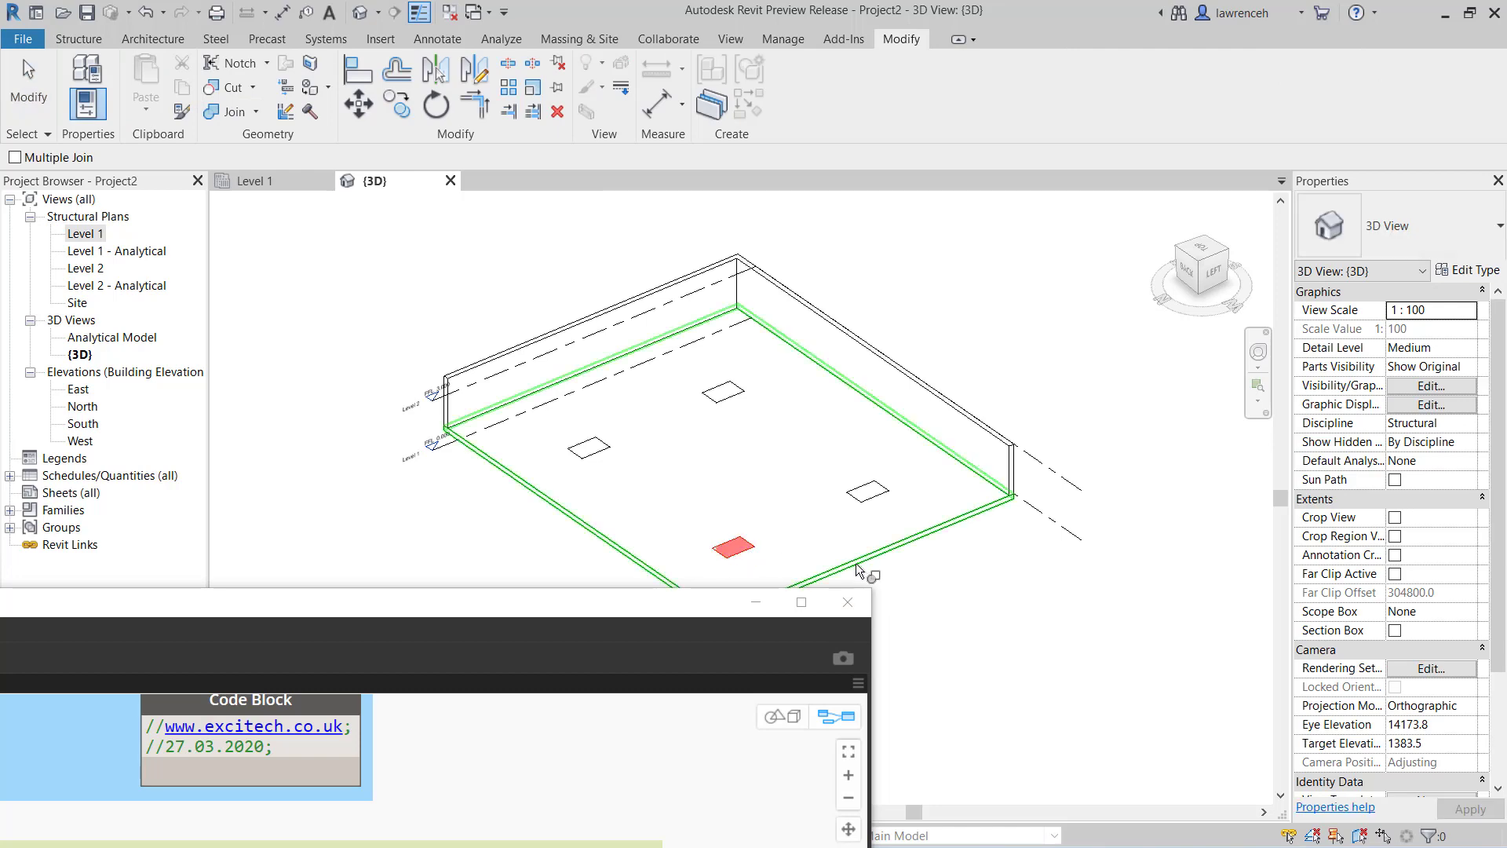
{"action": "right_click", "coordinate": [1016, 325]}
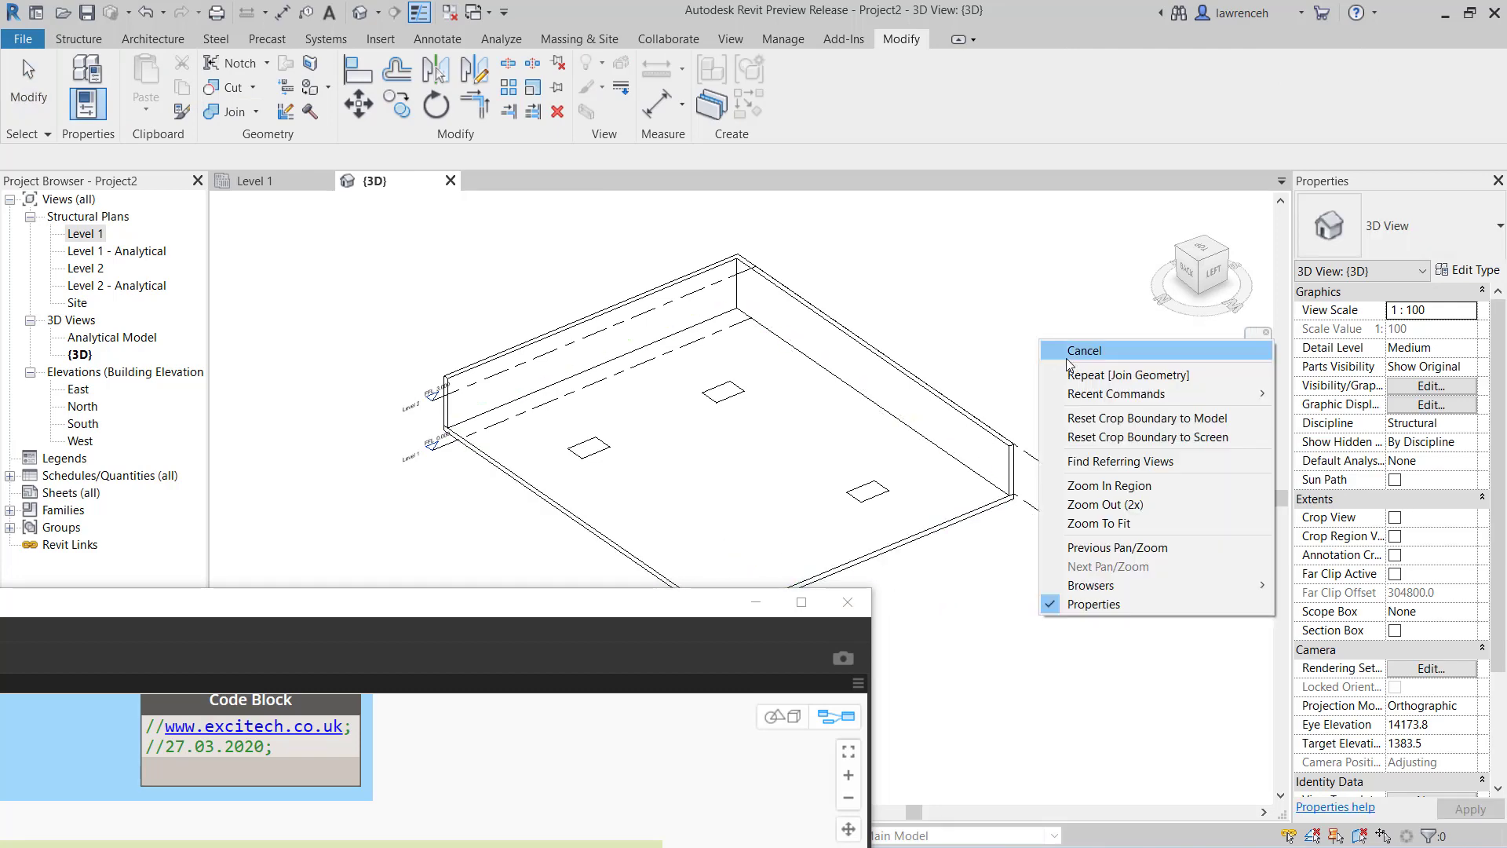
{"action": "left_click", "coordinate": [802, 604]}
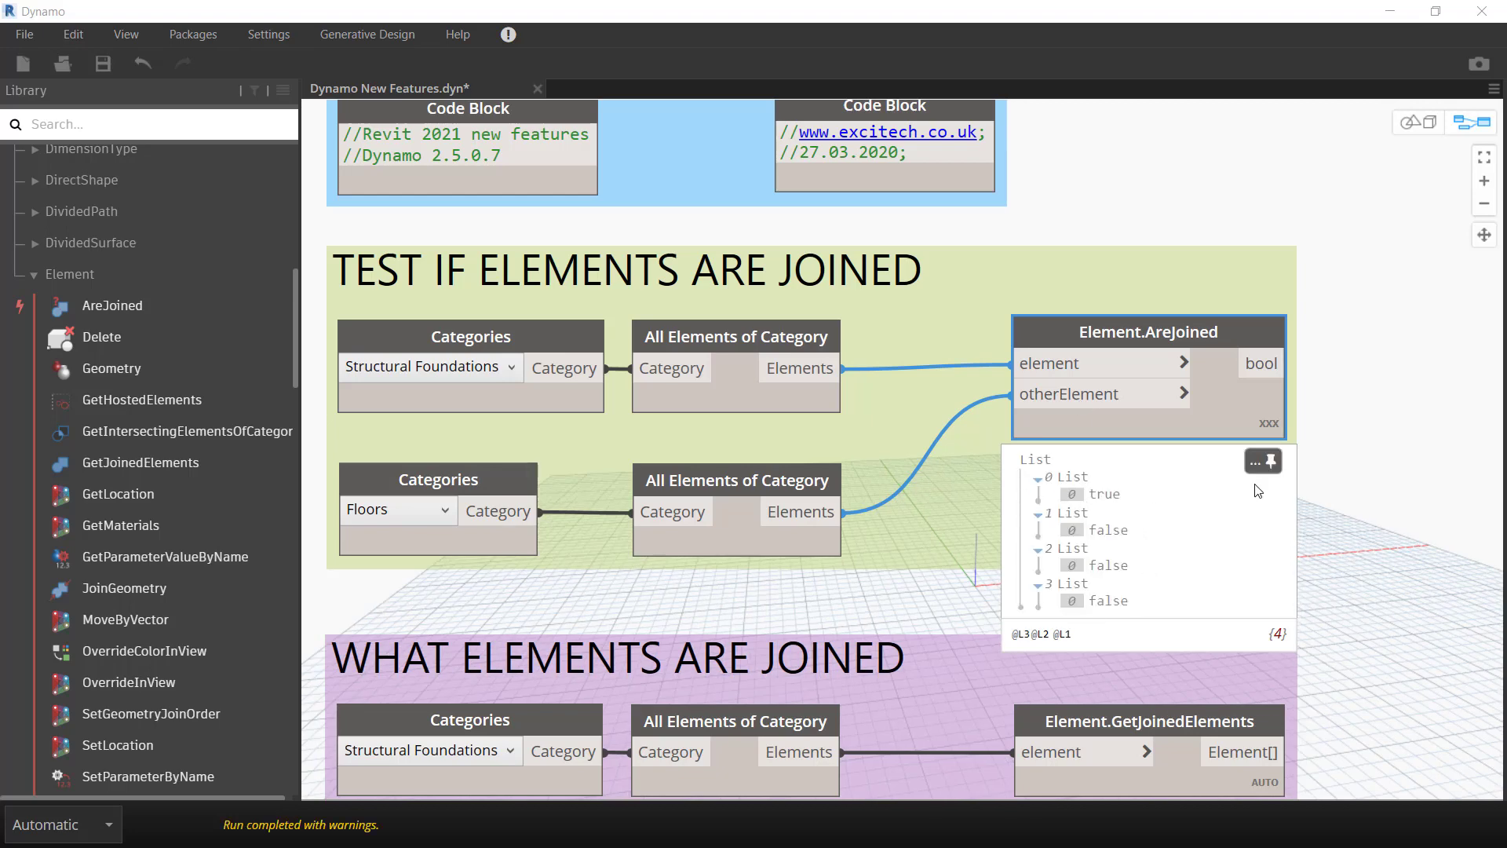
Unpin AreJoined and pin the GetJoinedElements preview listing floor 426663 for the first foundation.
{"action": "left_click", "coordinate": [1270, 462]}
{"action": "scroll", "coordinate": [1006, 500], "scroll_direction": "down", "scroll_amount": 2}
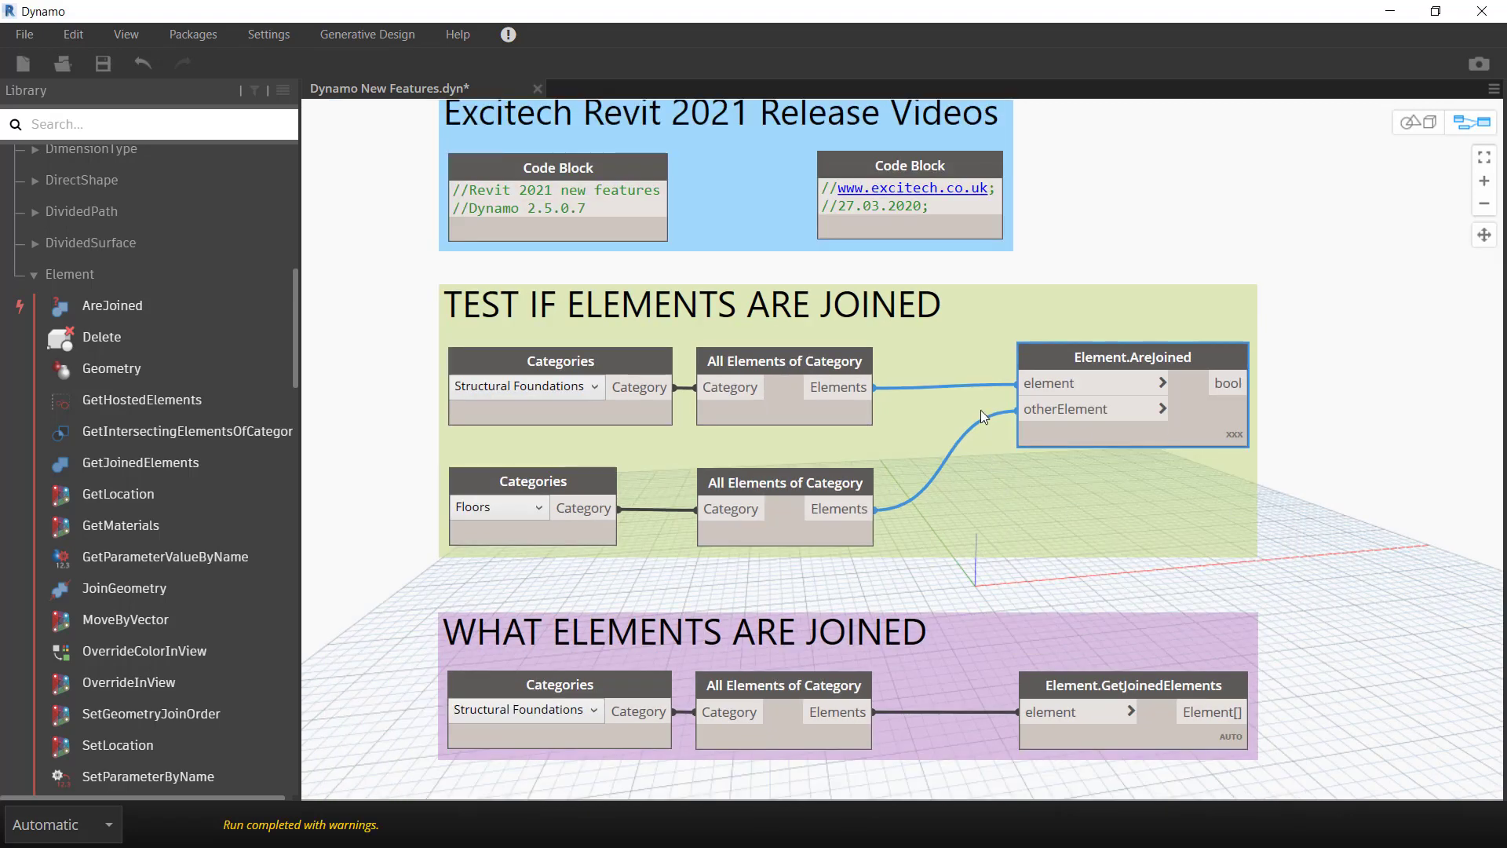
{"action": "scroll", "coordinate": [981, 409], "scroll_direction": "down", "scroll_amount": 3}
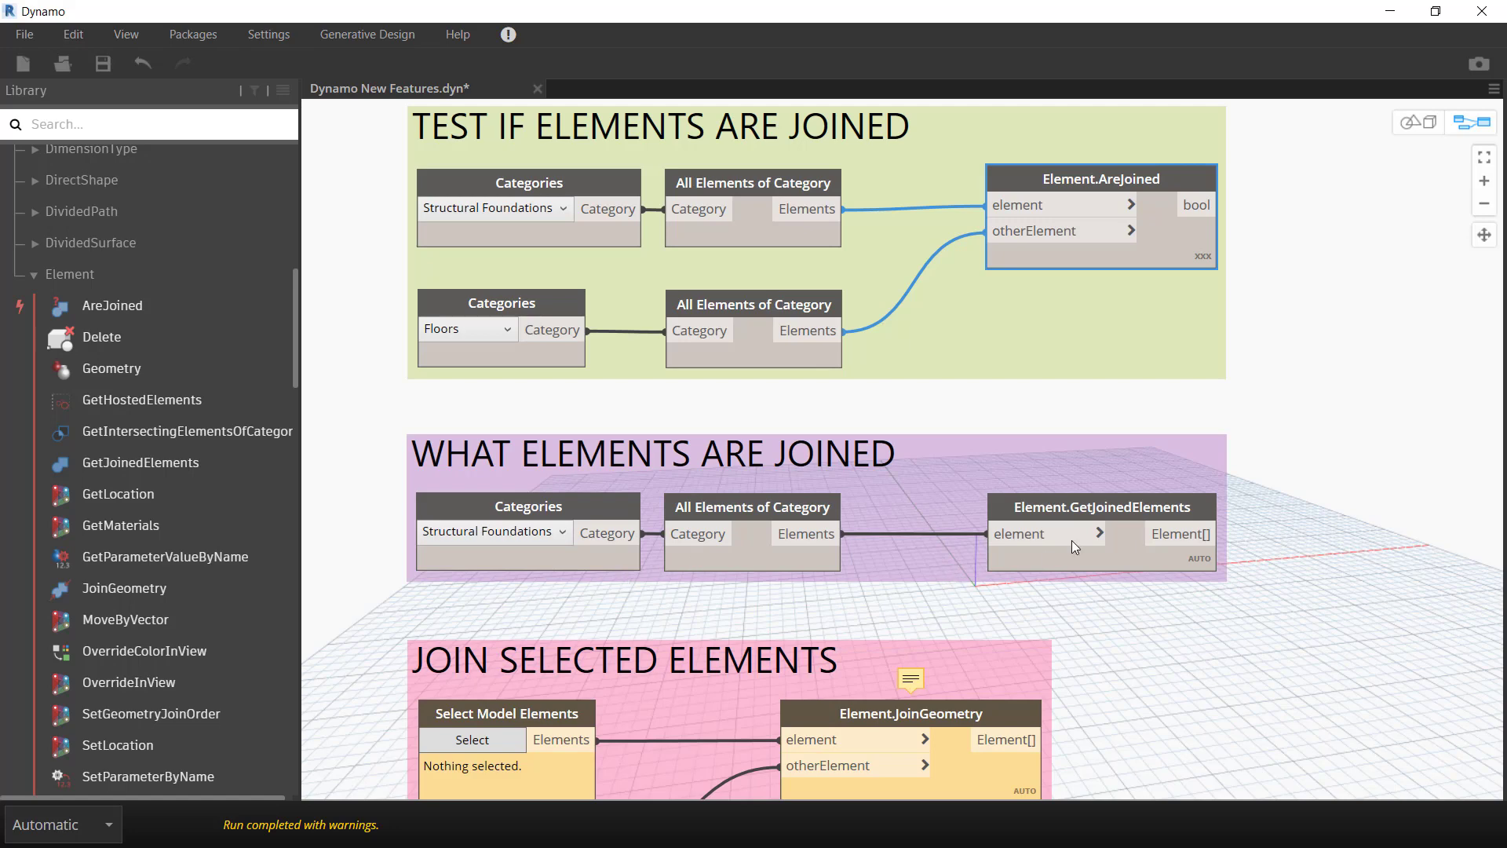
{"action": "left_click", "coordinate": [1196, 590]}
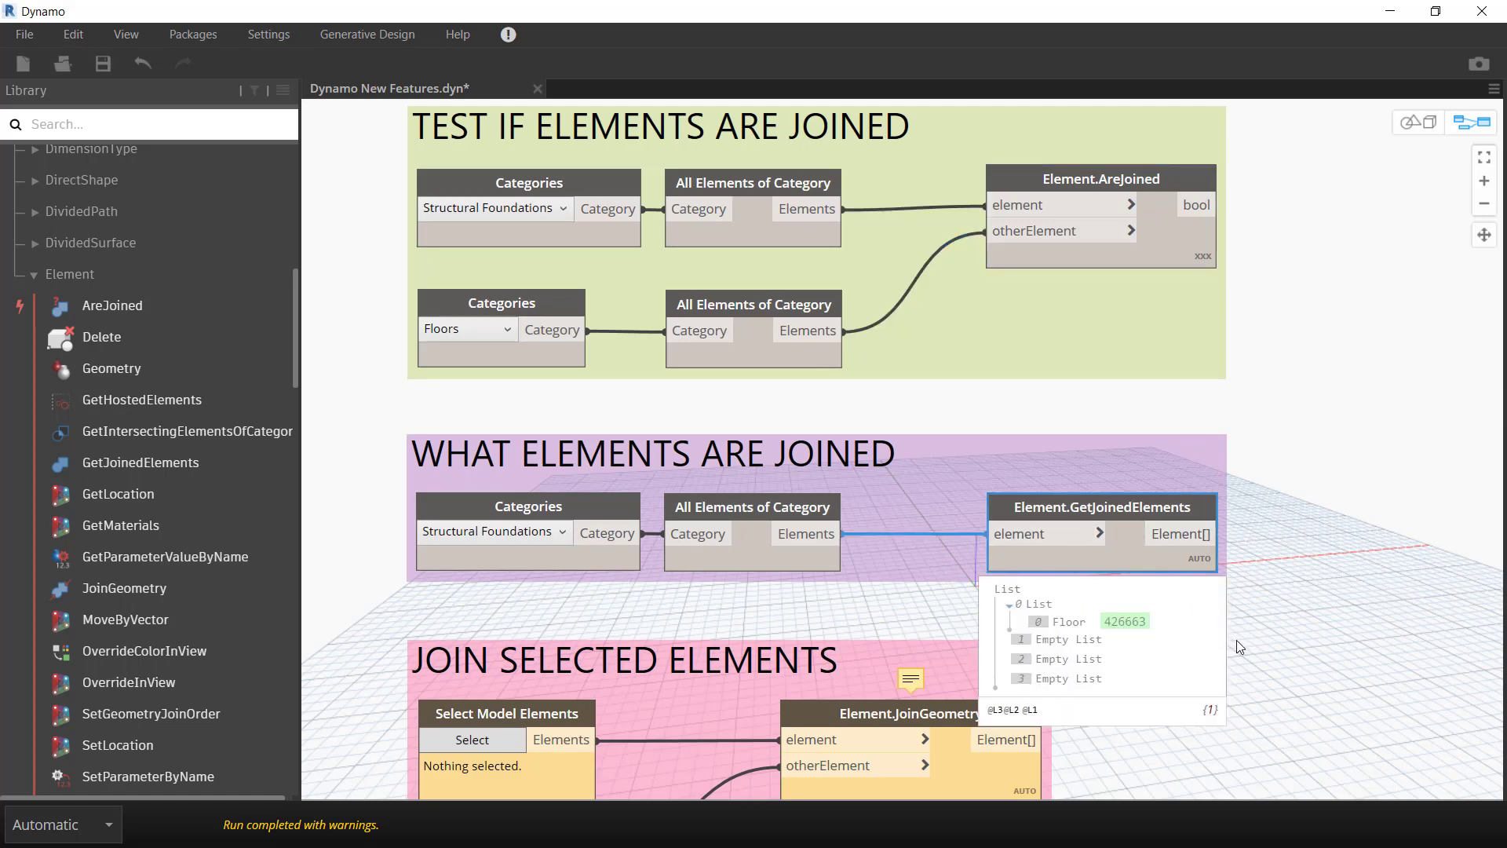
{"action": "scroll", "coordinate": [683, 548], "scroll_direction": "down", "scroll_amount": 1}
{"action": "scroll", "coordinate": [671, 550], "scroll_direction": "up", "scroll_amount": 2}
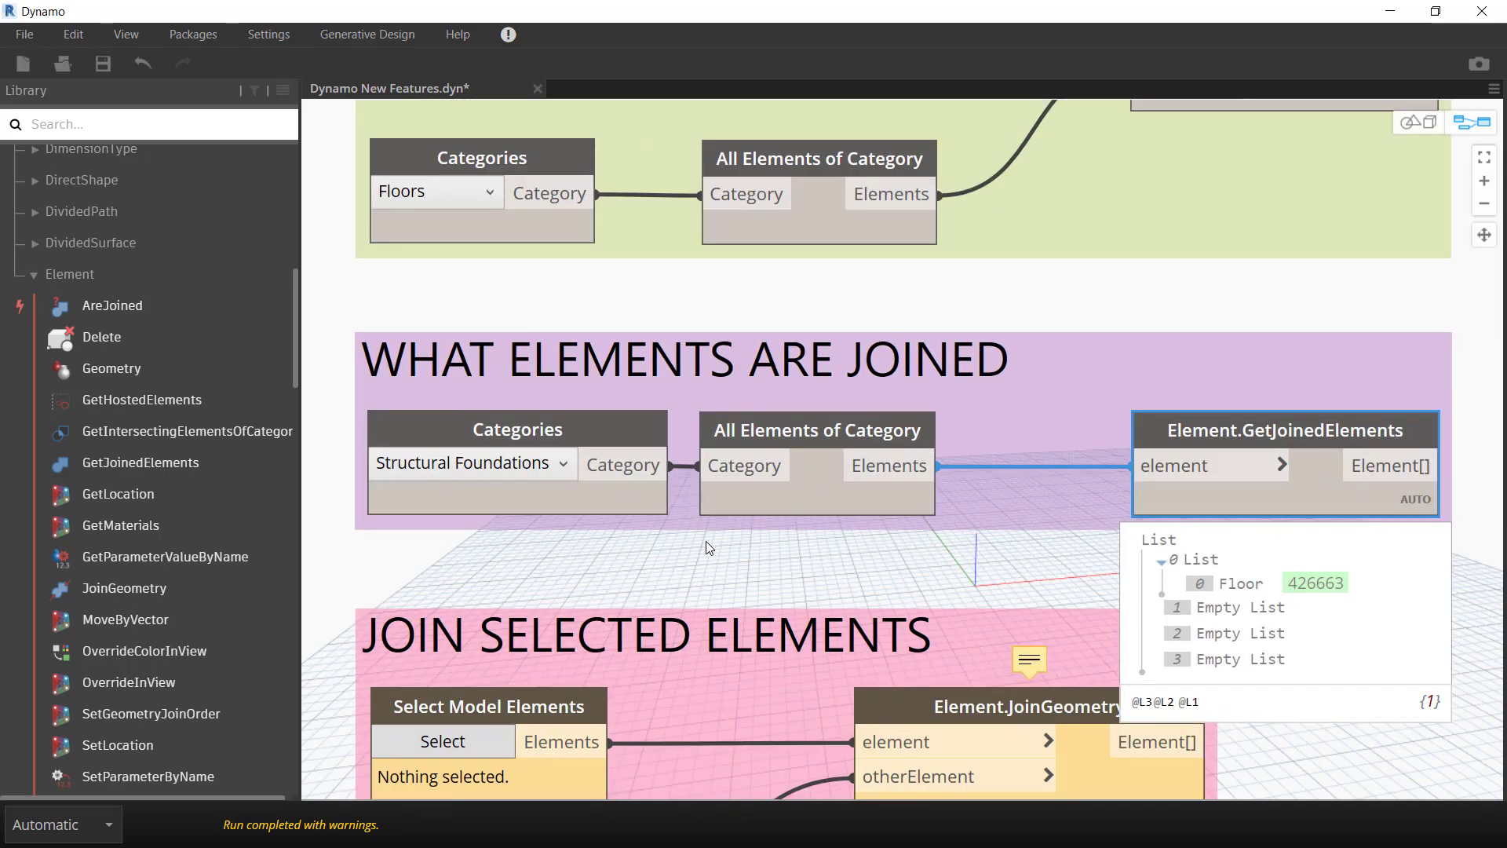
{"action": "mouse_move", "coordinate": [507, 475]}
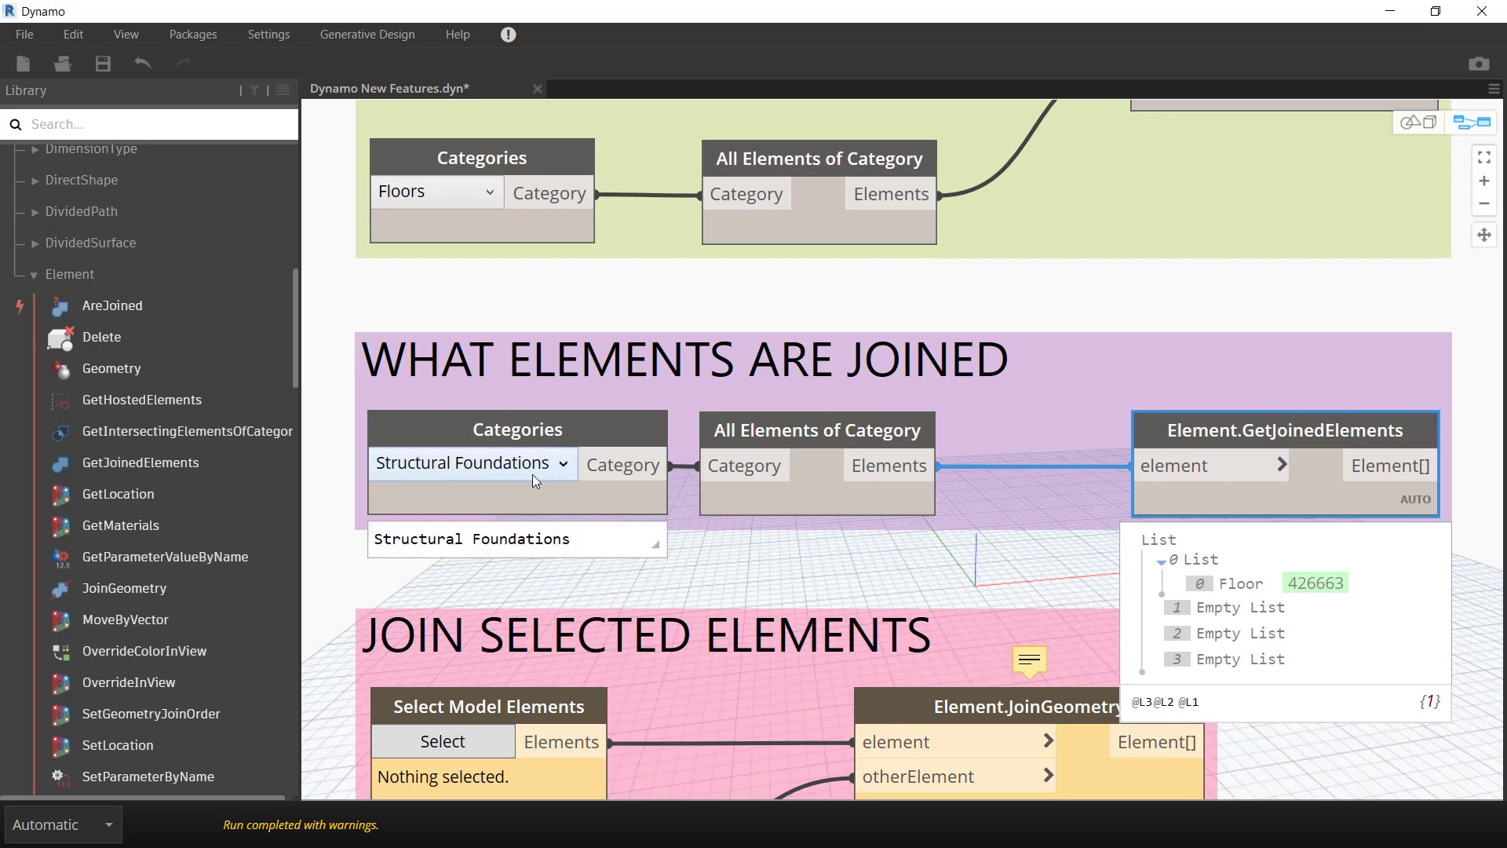
{"action": "middle_click_drag", "start_coordinate": [1197, 556], "coordinate": [1077, 524]}
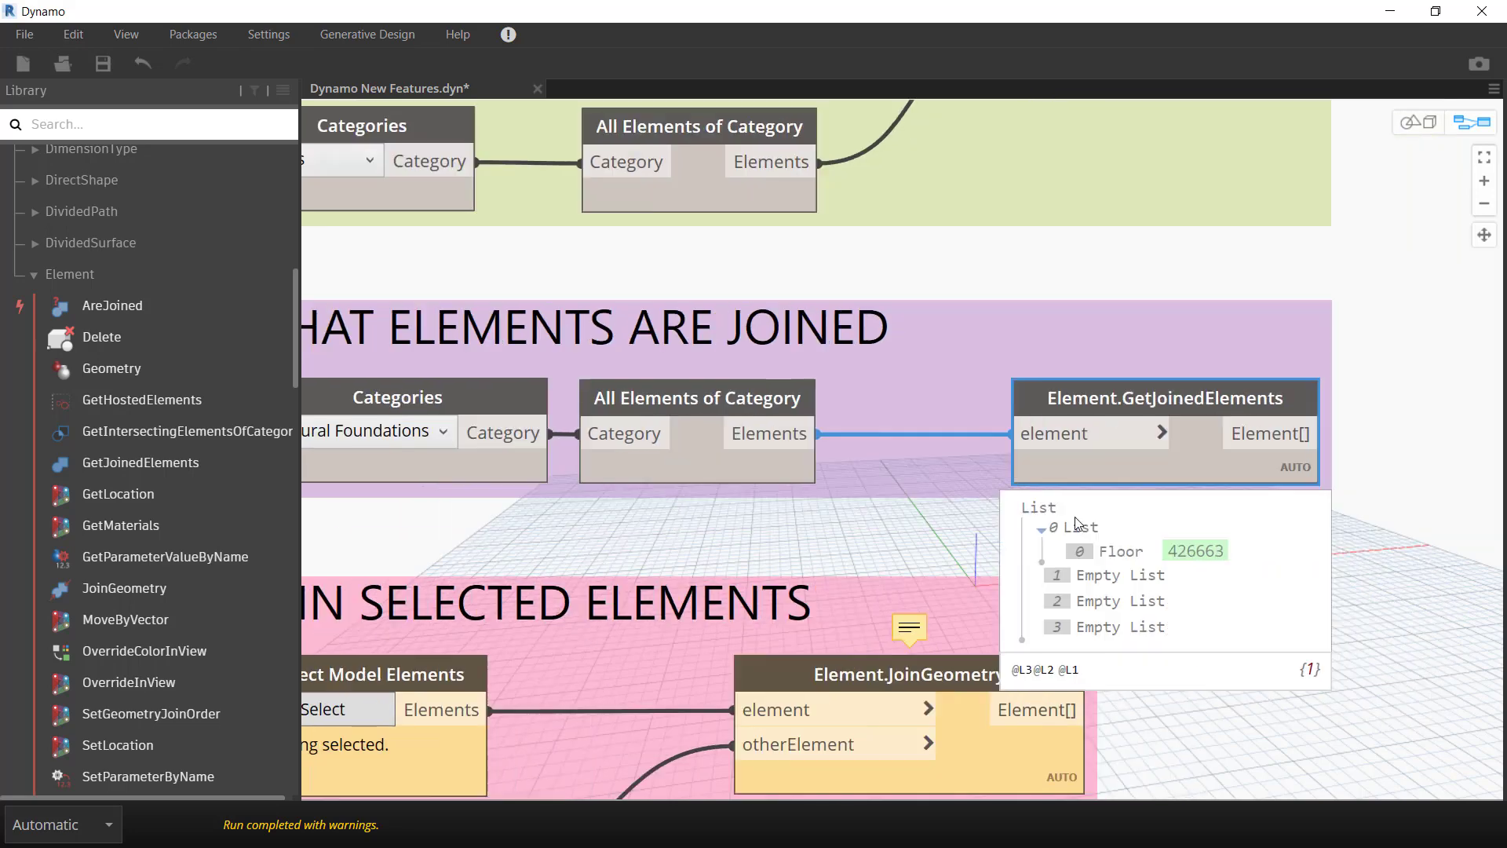
{"action": "mouse_move", "coordinate": [1077, 524]}
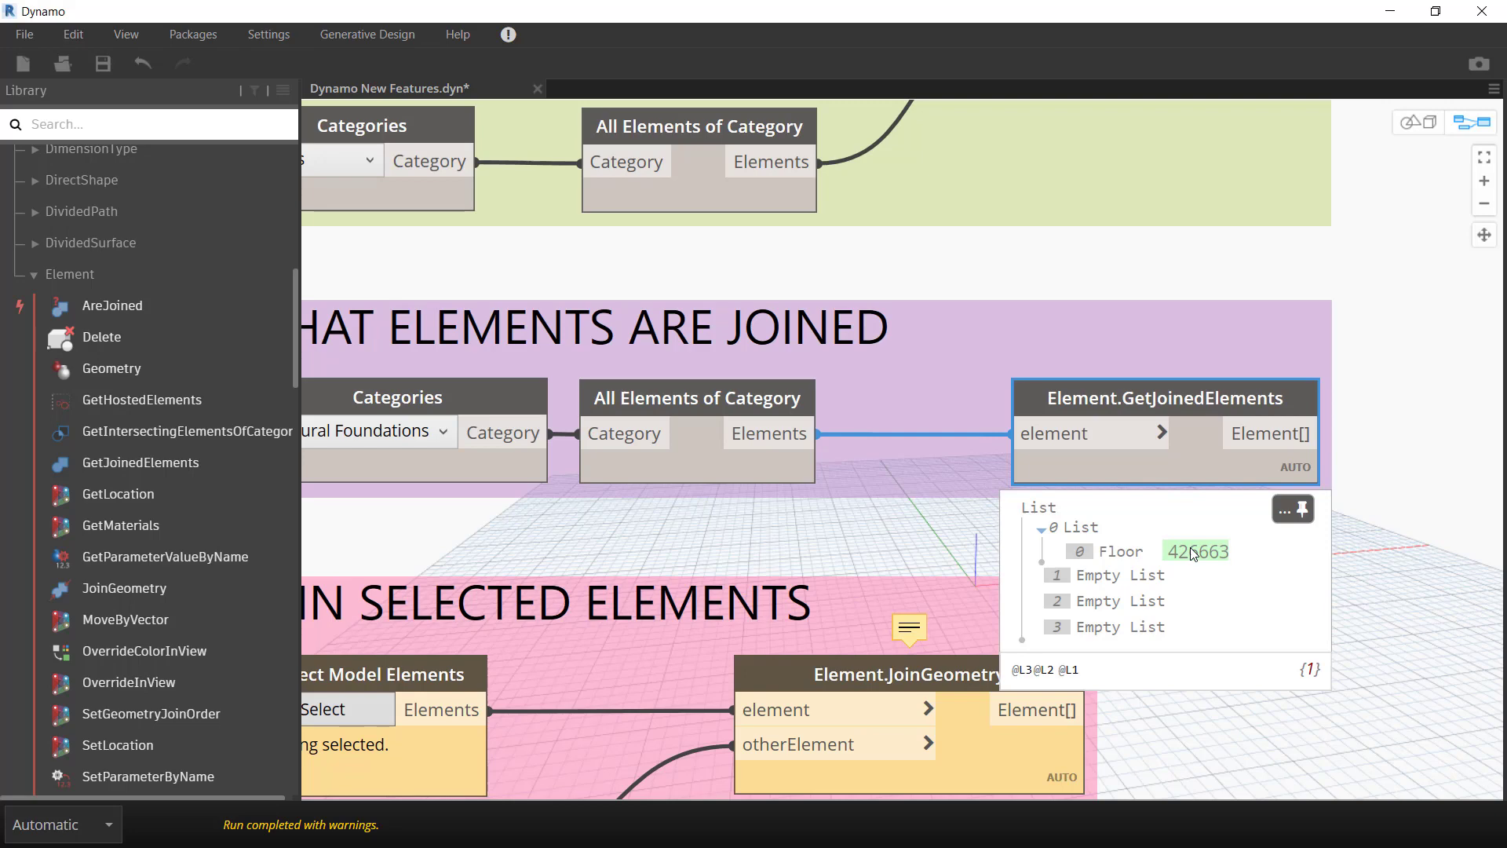
{"action": "scroll", "coordinate": [854, 512], "scroll_direction": "down", "scroll_amount": 3}
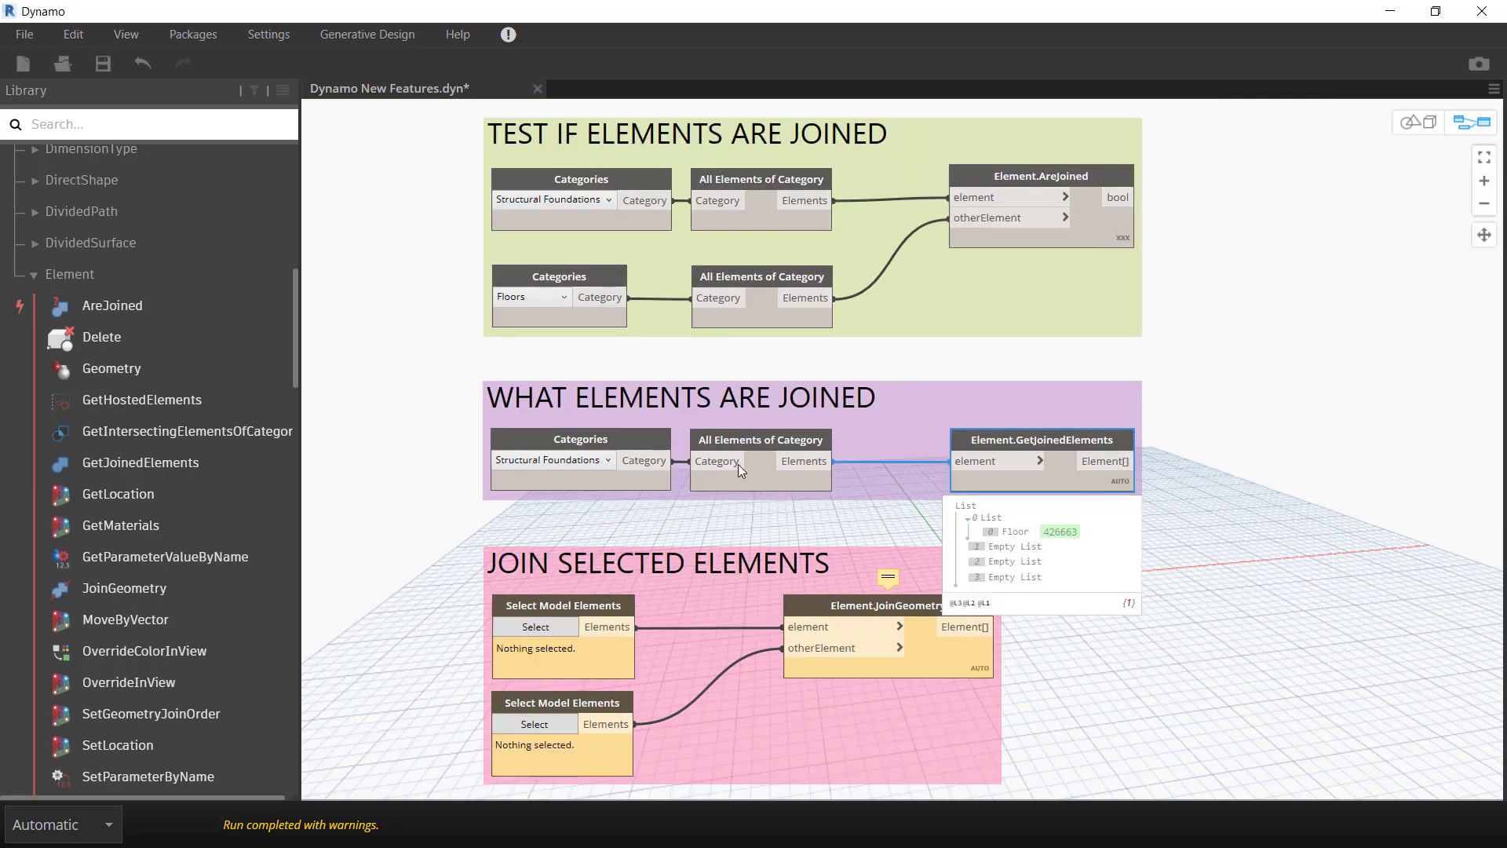
{"action": "middle_click_drag", "start_coordinate": [738, 464], "coordinate": [769, 350]}
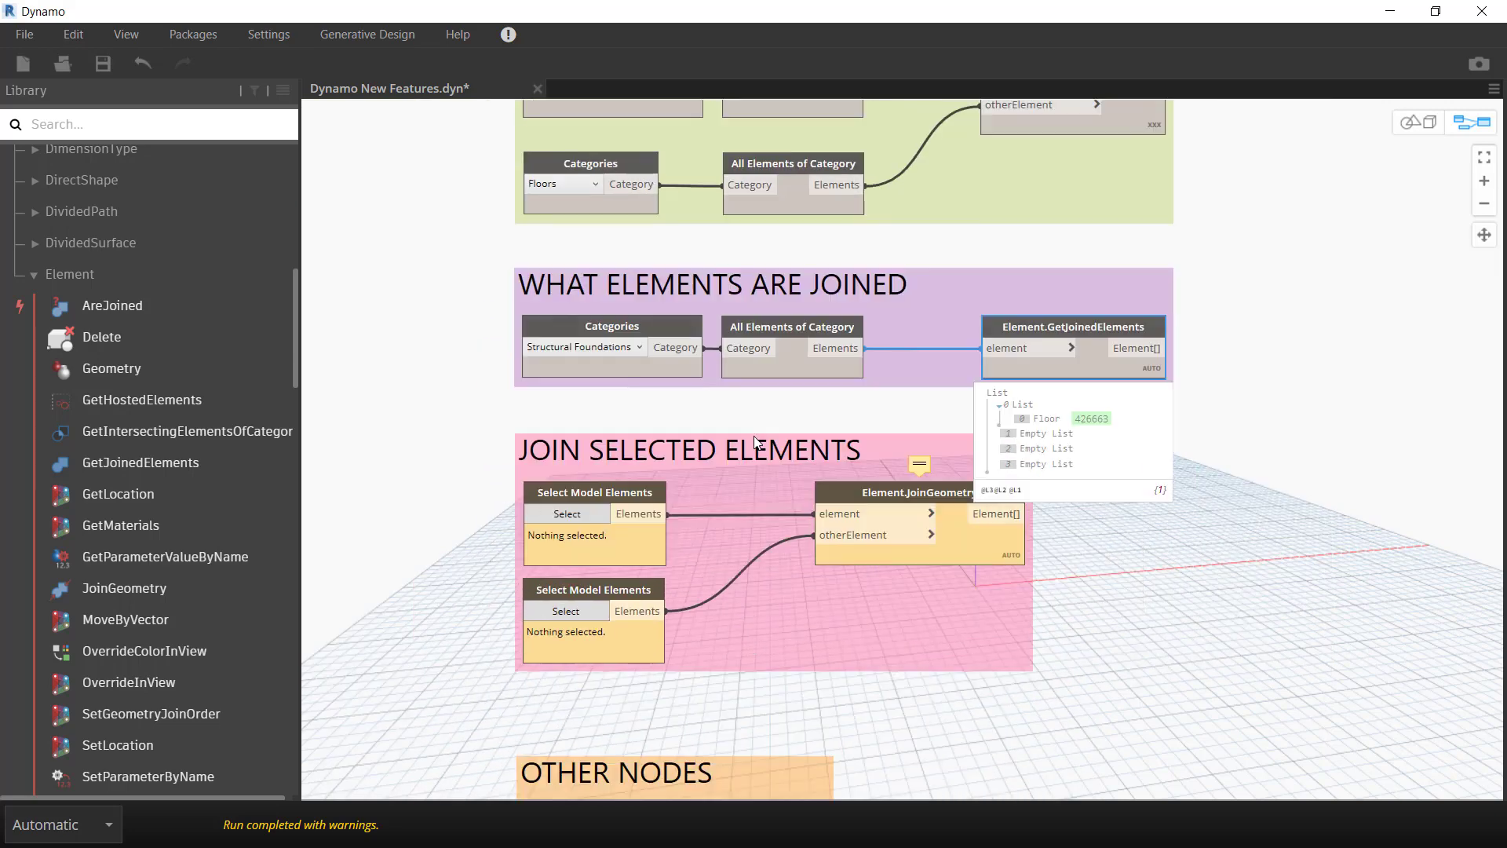
Crossing-select the four foundations beneath the slab as the first join input.
{"action": "double_click", "coordinate": [874, 10]}
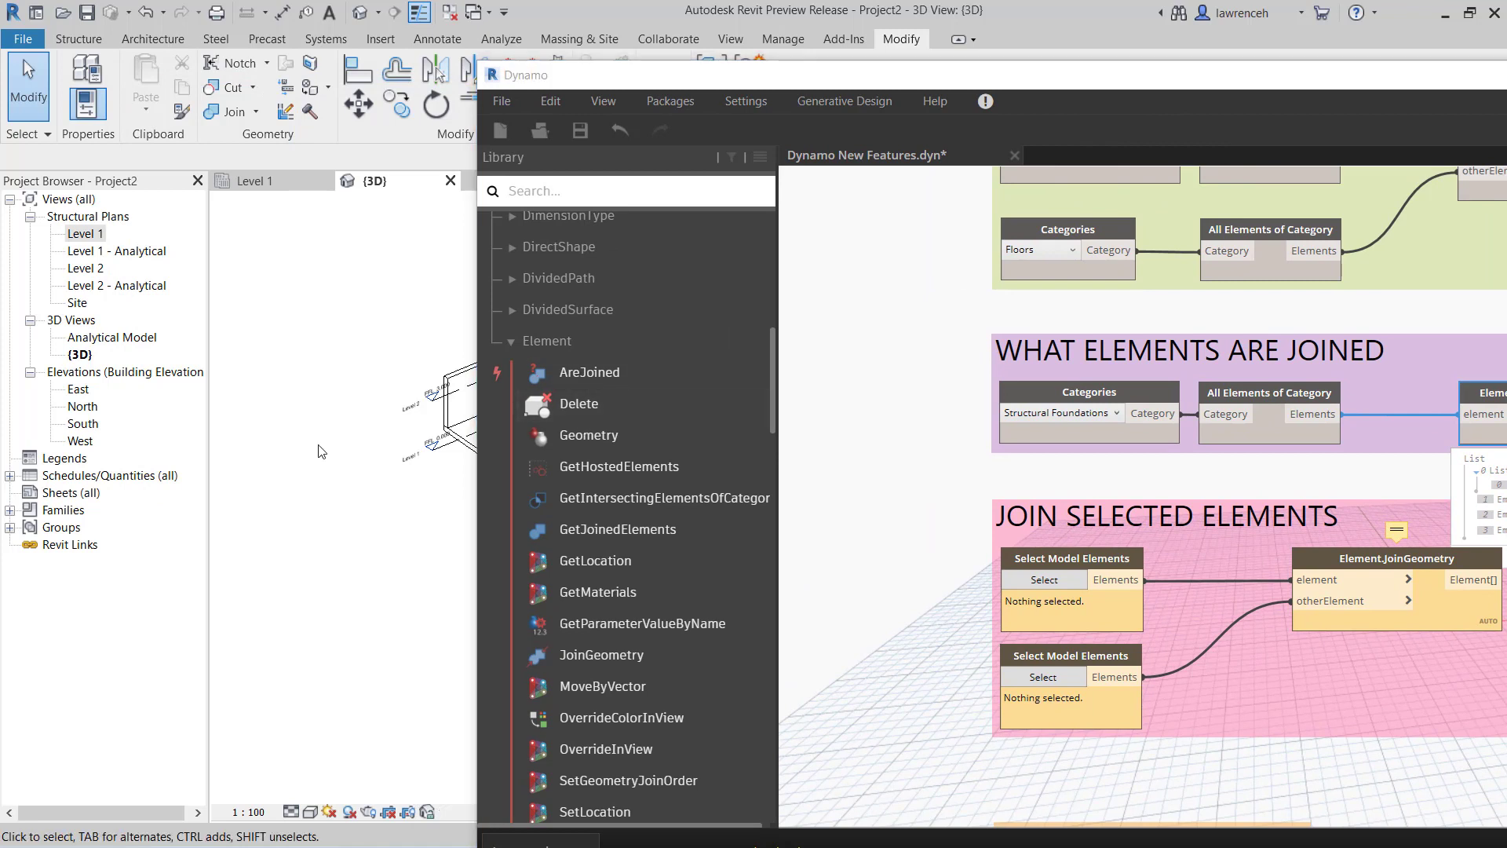
{"action": "middle_click_drag", "start_coordinate": [320, 450], "coordinate": [408, 503]}
{"action": "middle_click_drag", "start_coordinate": [471, 549], "coordinate": [548, 615]}
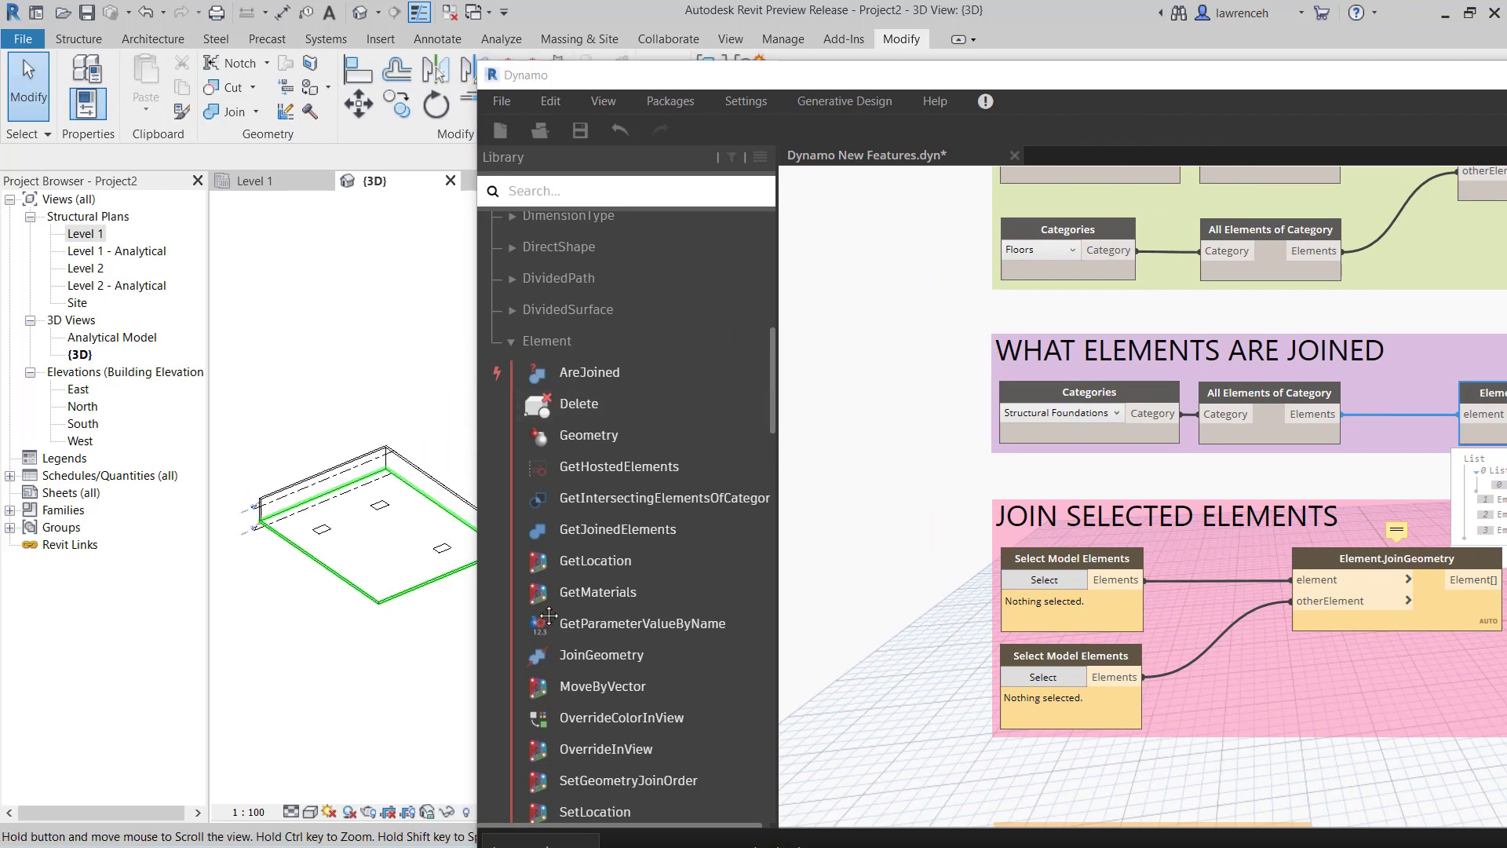
{"action": "left_click", "coordinate": [1044, 579]}
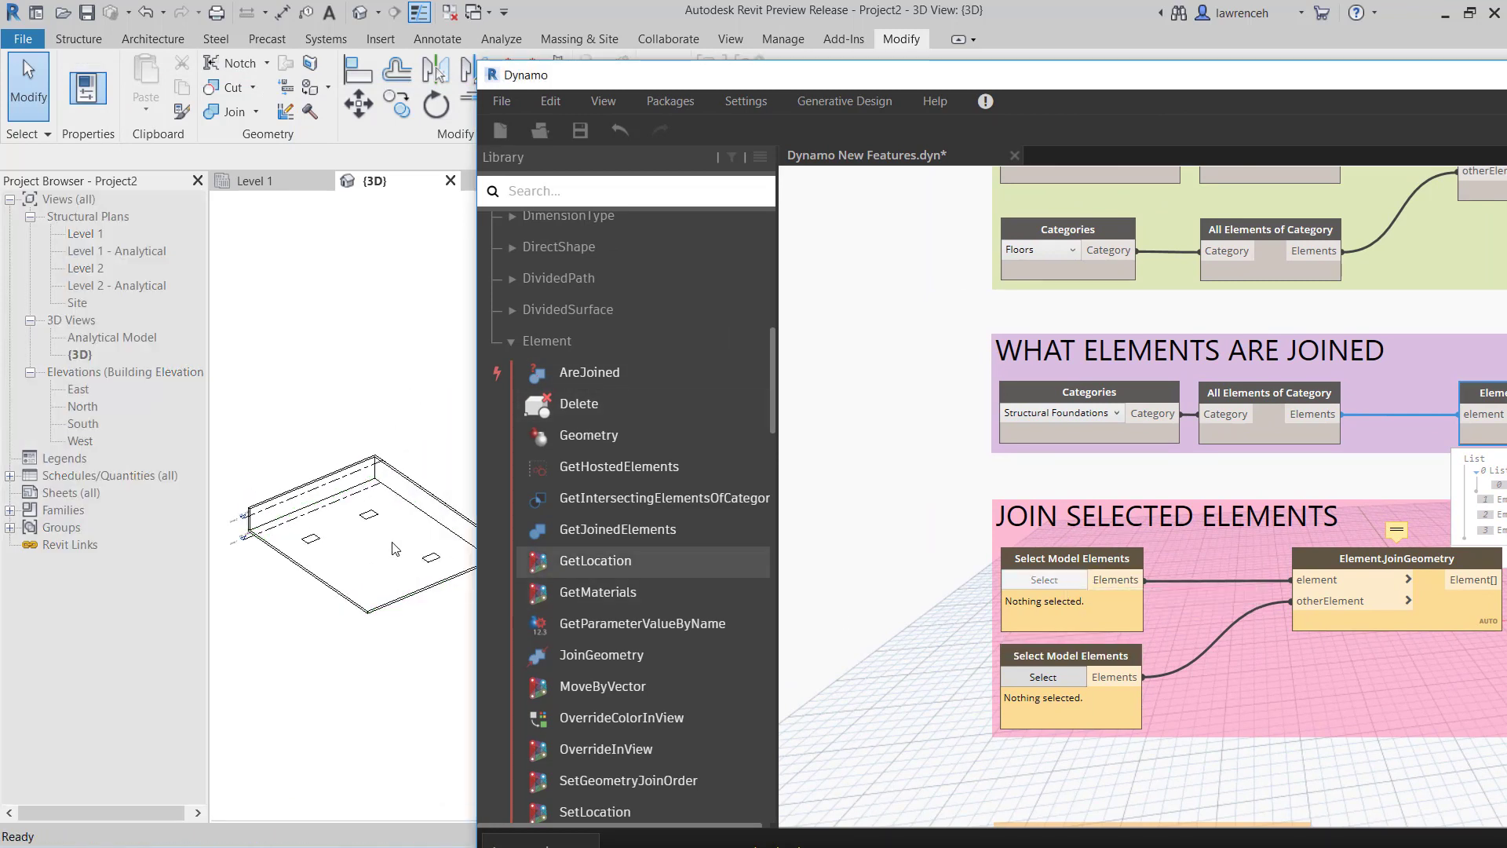
{"action": "middle_click_drag", "start_coordinate": [389, 648], "coordinate": [401, 572], "text": "shift"}
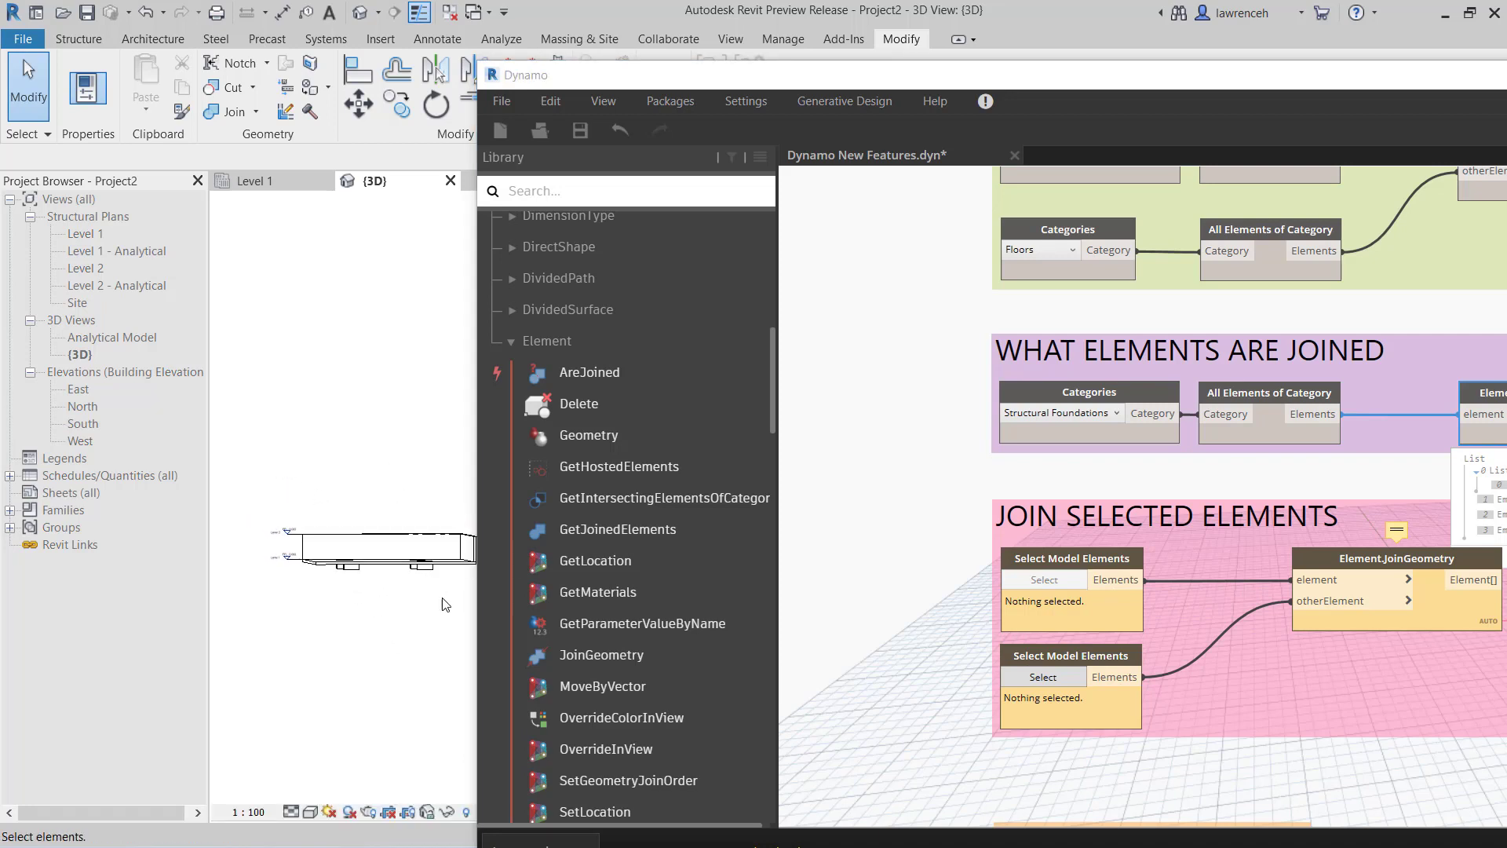
{"action": "left_click_drag", "start_coordinate": [443, 597], "coordinate": [322, 577]}
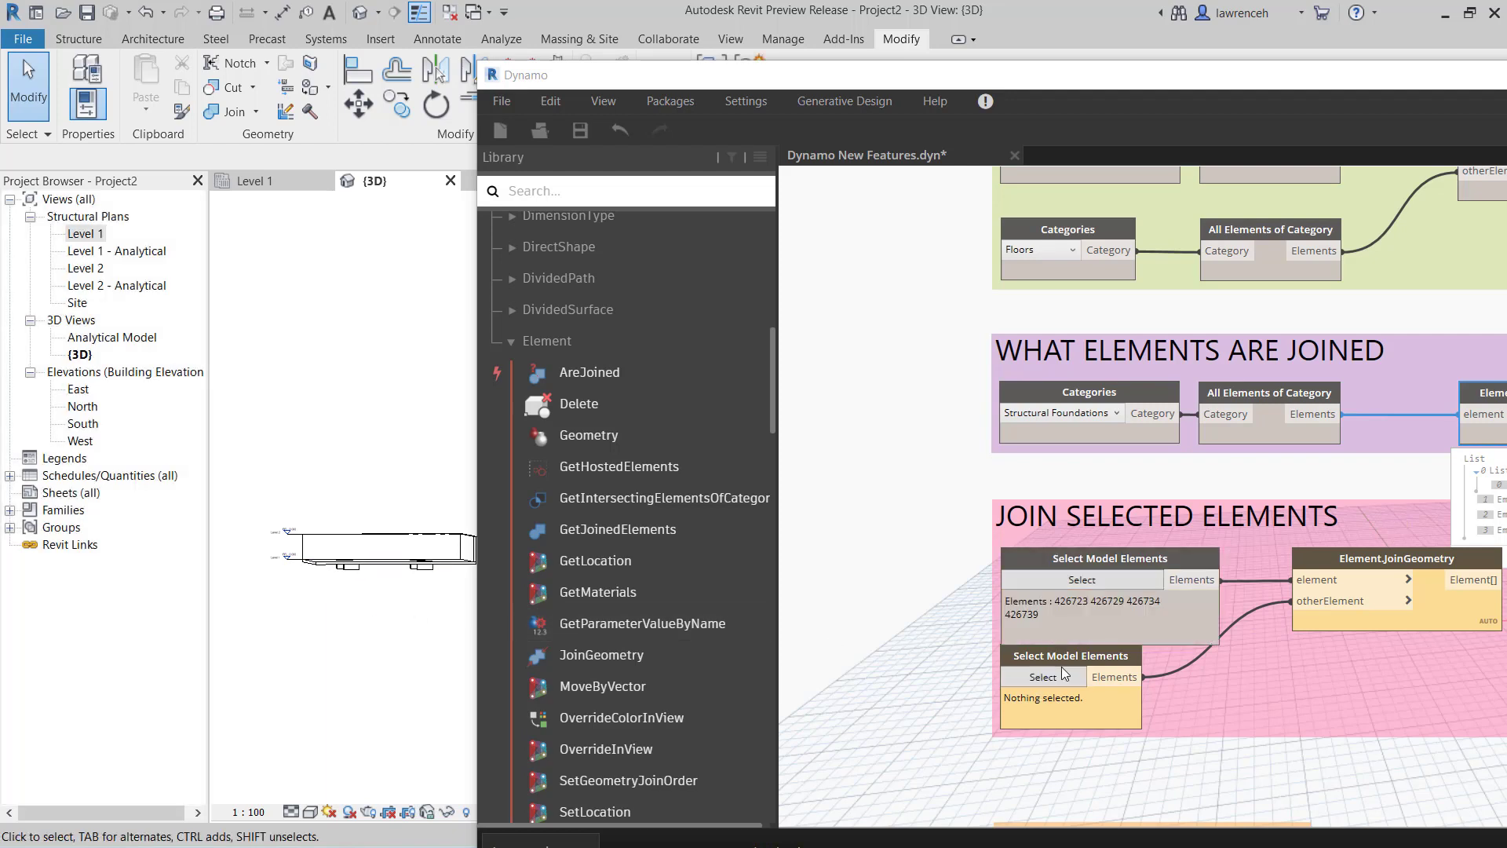
Pick the floor slab as the second input and view the joined-elements result.
{"action": "left_click", "coordinate": [1065, 677]}
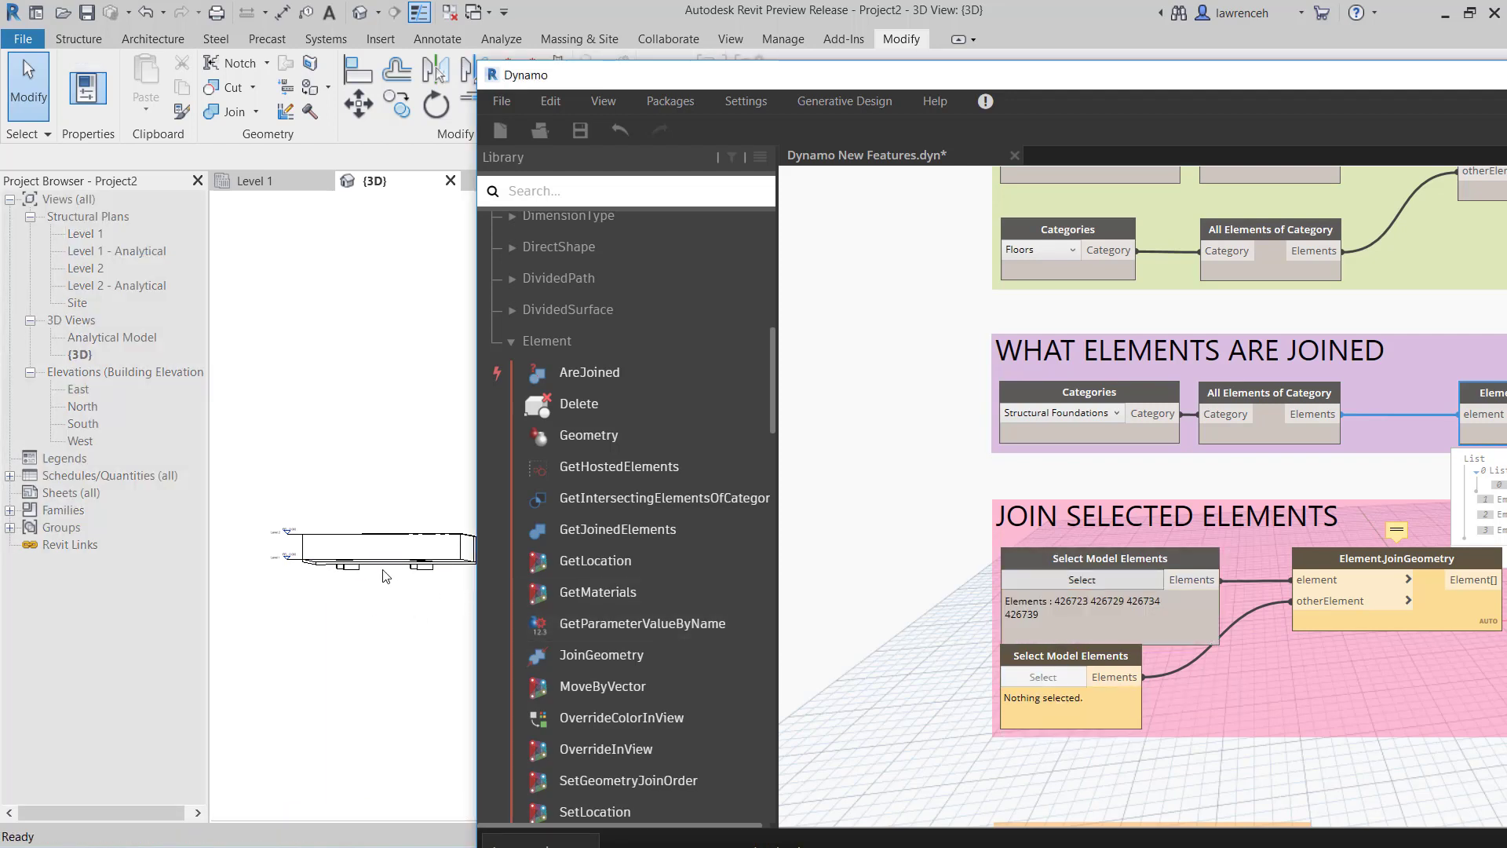
{"action": "left_click", "coordinate": [401, 590]}
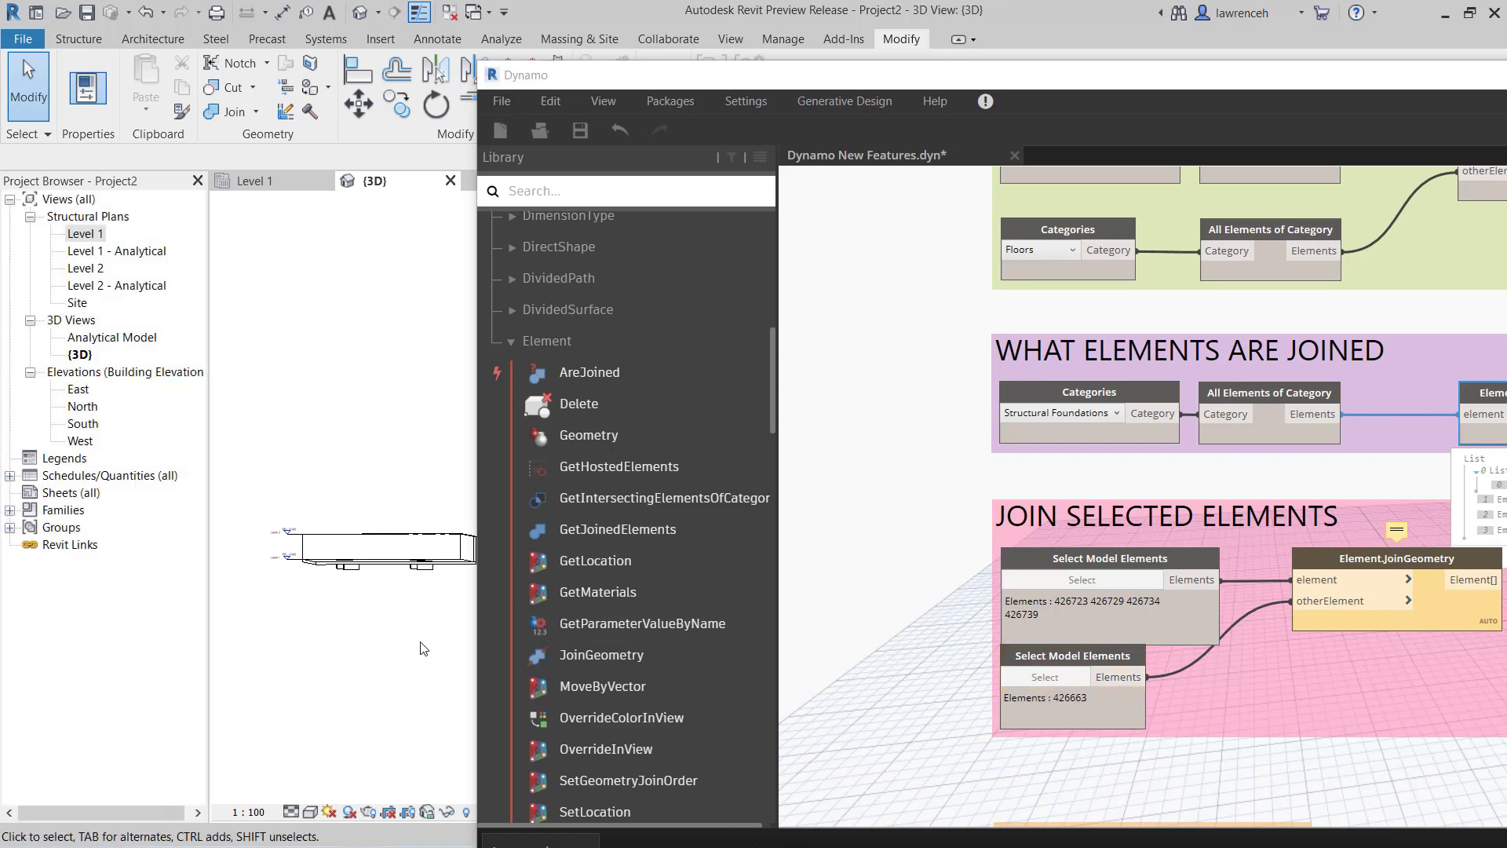
{"action": "middle_click_drag", "start_coordinate": [416, 653], "coordinate": [379, 672], "text": "shift"}
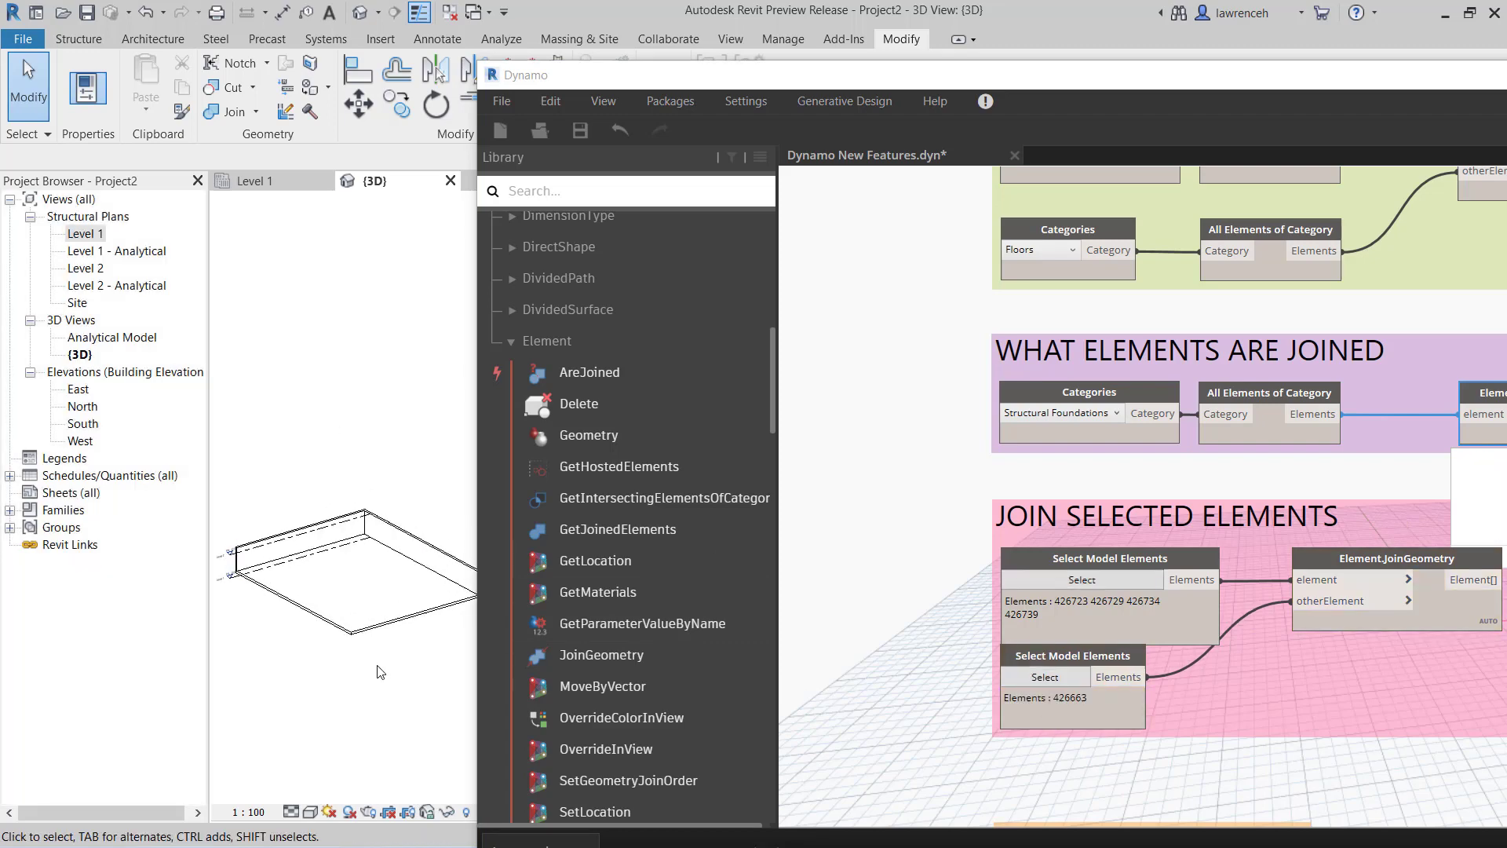
{"action": "middle_click_drag", "start_coordinate": [1355, 662], "coordinate": [1137, 235]}
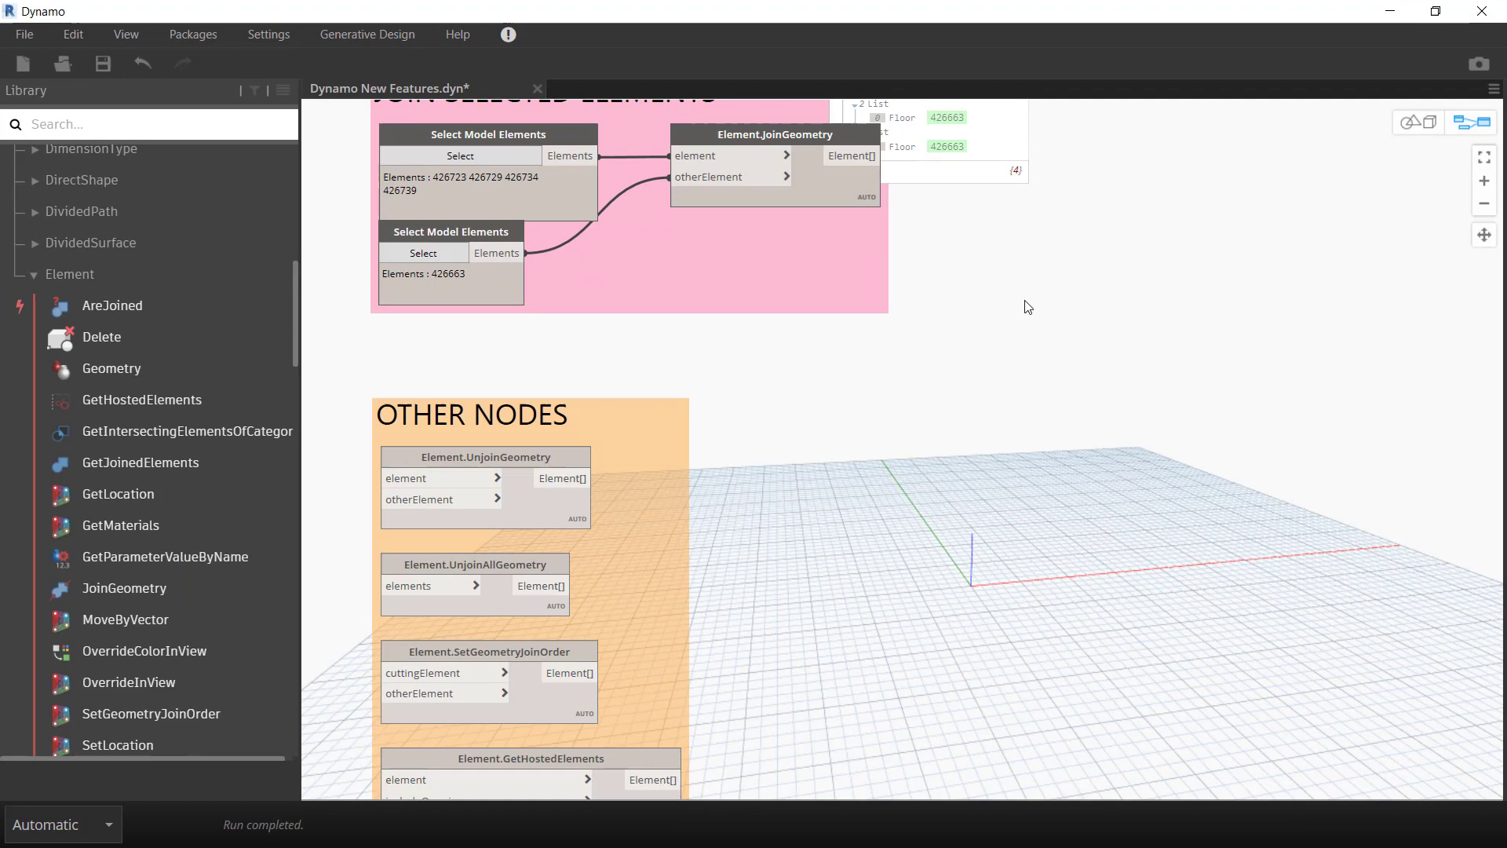
{"action": "scroll", "coordinate": [780, 453], "scroll_direction": "up", "scroll_amount": 3}
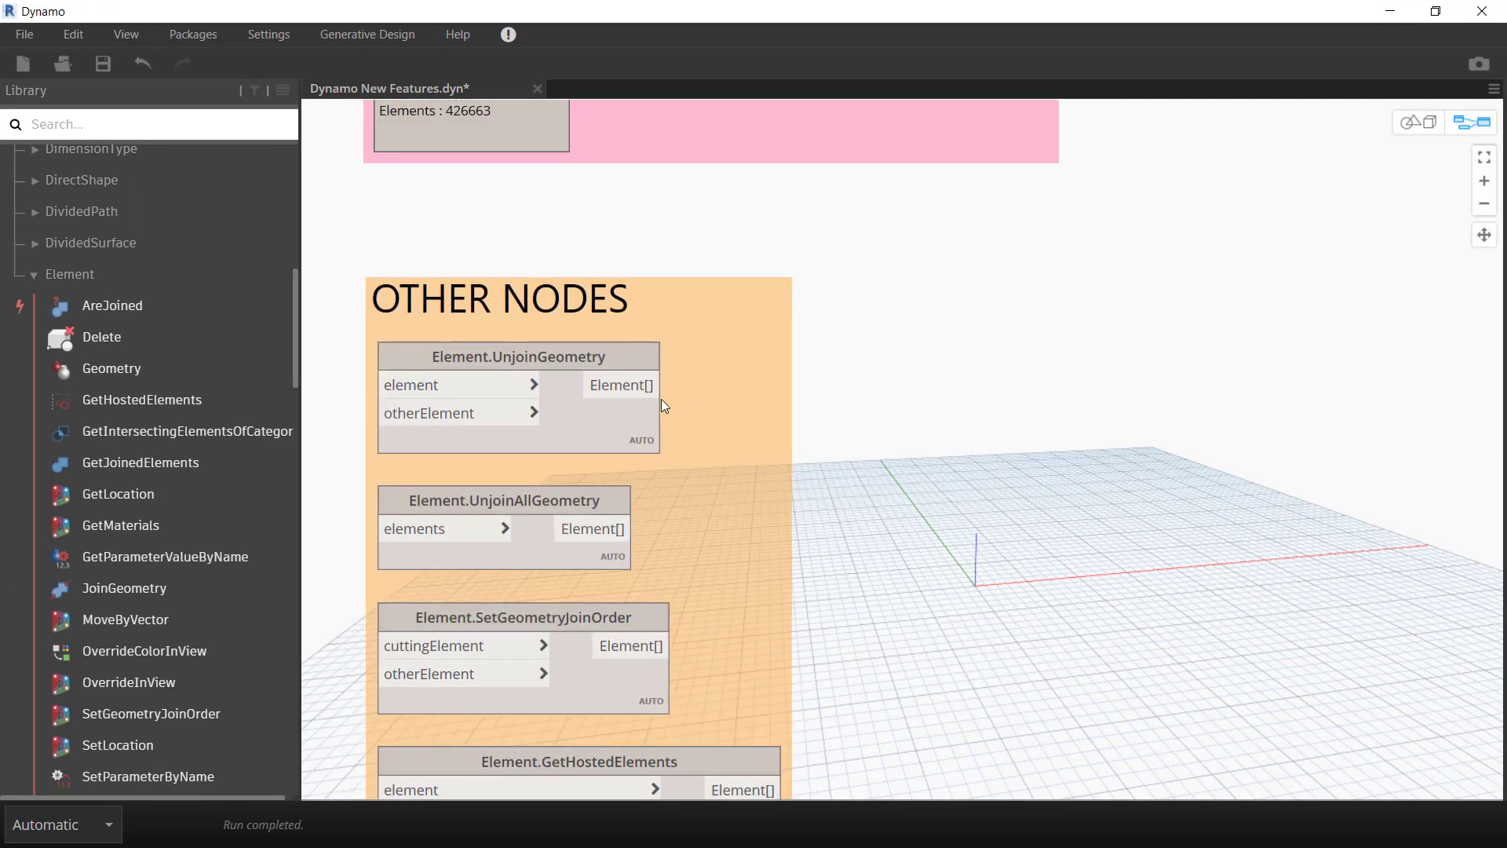
{"action": "middle_click_drag", "start_coordinate": [721, 569], "coordinate": [775, 454]}
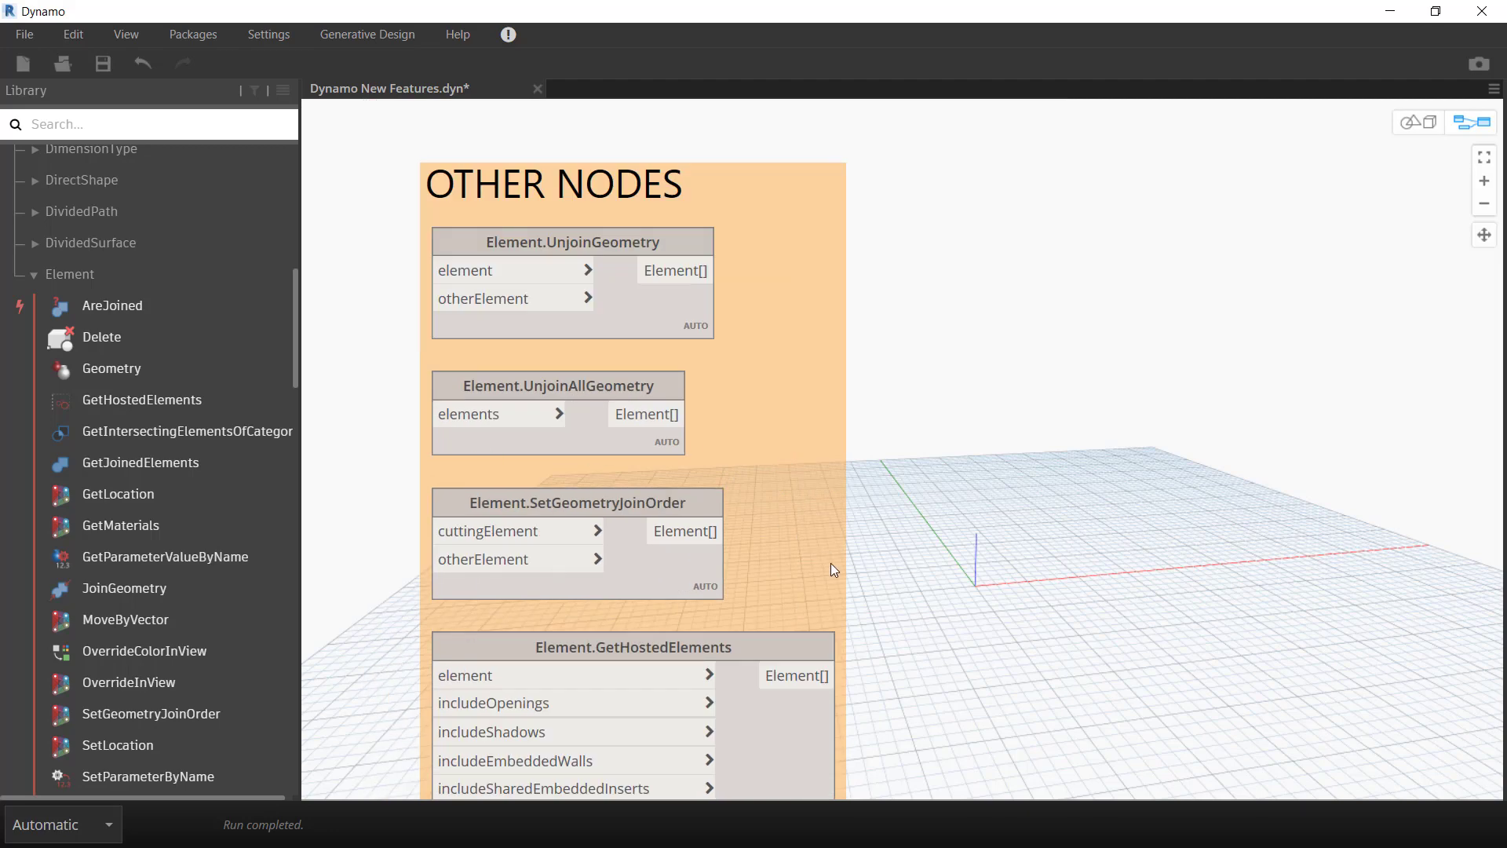
{"action": "middle_click_drag", "start_coordinate": [899, 642], "coordinate": [932, 477]}
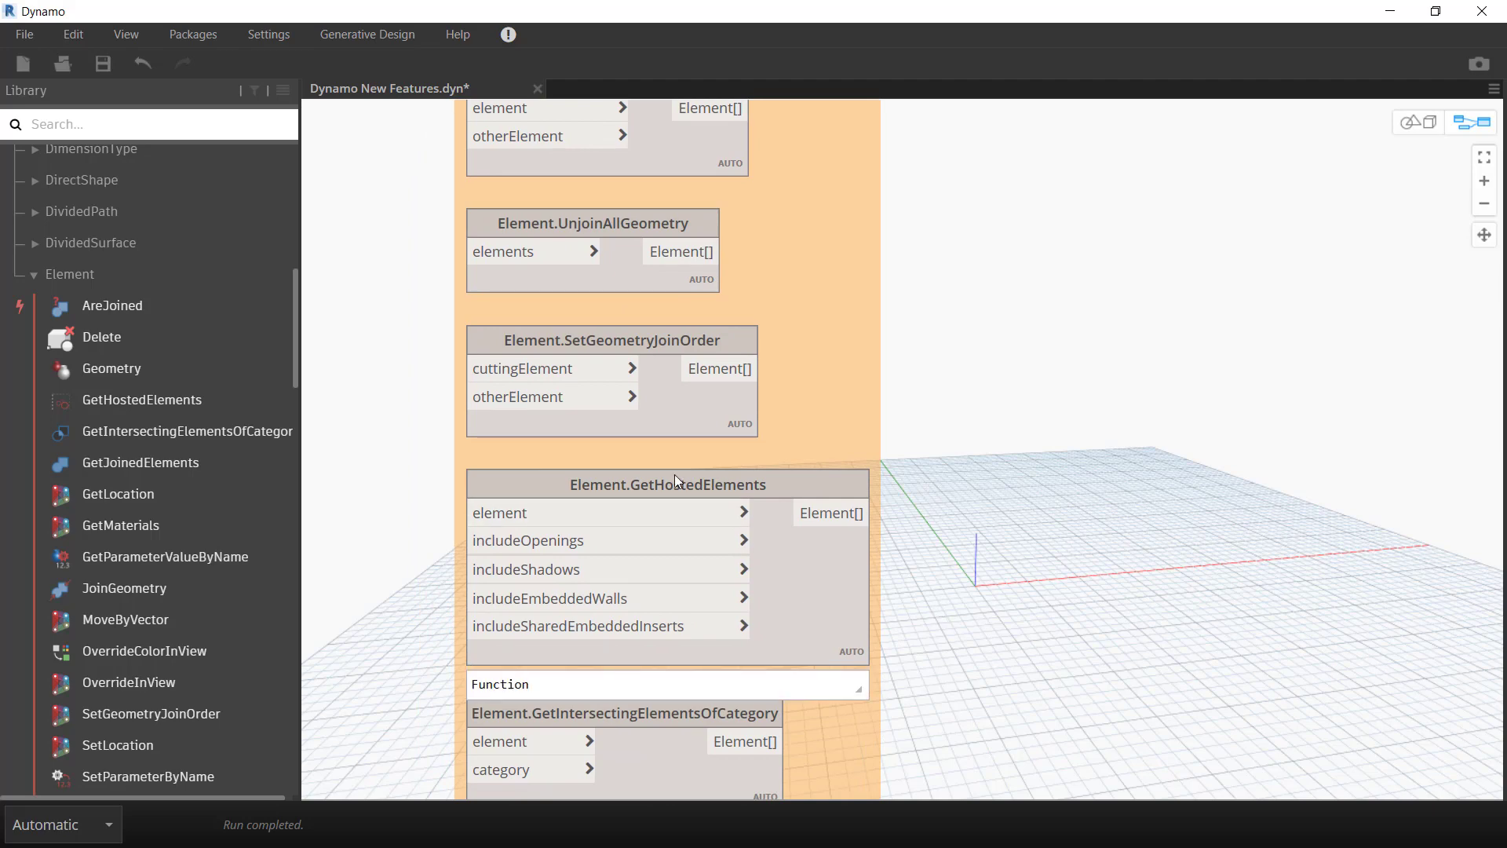
{"action": "mouse_move", "coordinate": [682, 477]}
{"action": "middle_click_drag", "start_coordinate": [986, 591], "coordinate": [1021, 212]}
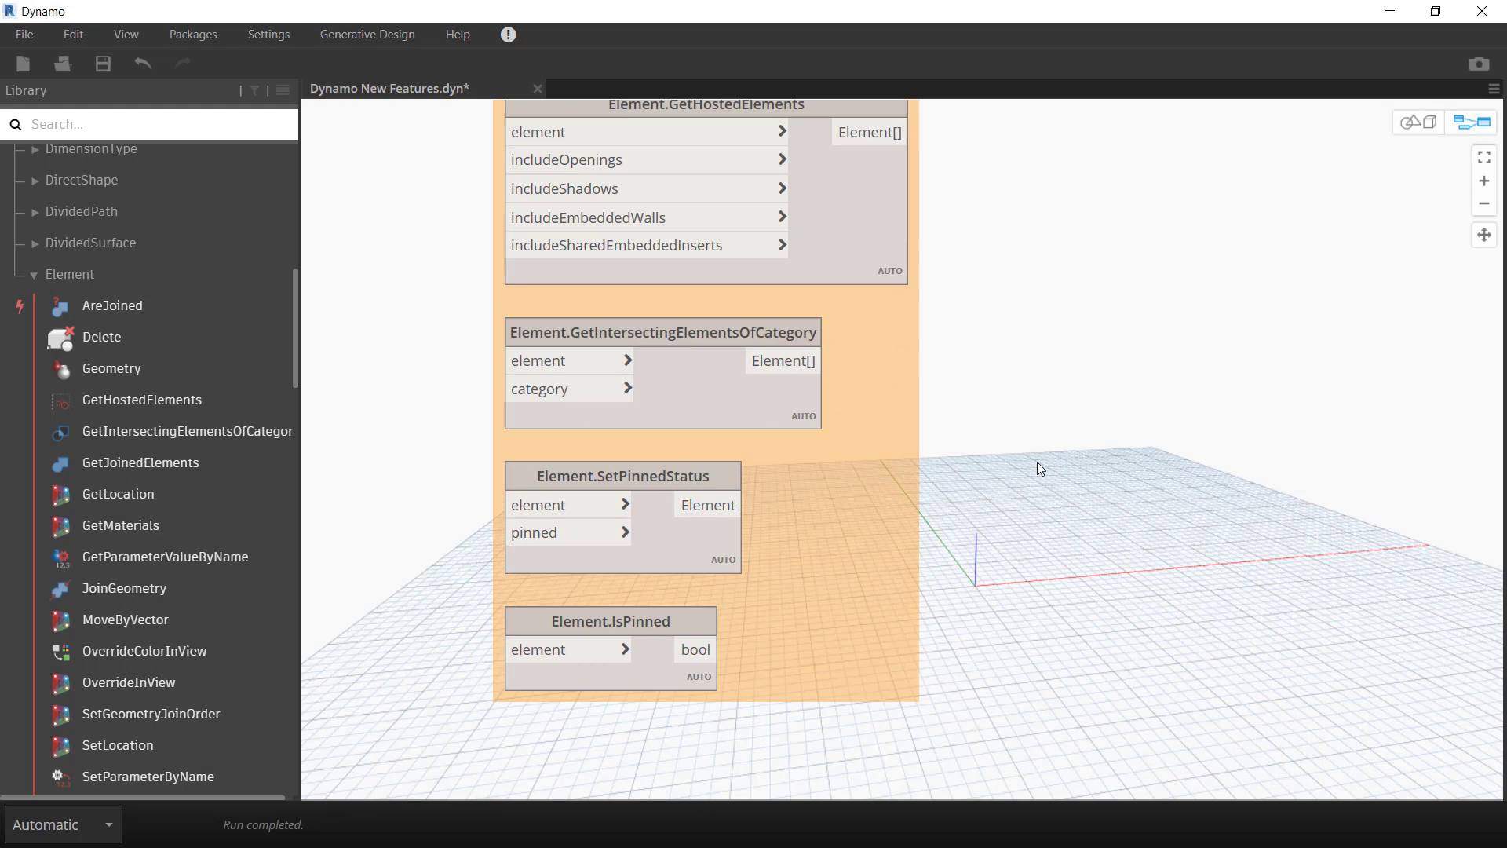
{"action": "mouse_move", "coordinate": [648, 480]}
{"action": "scroll", "coordinate": [967, 628], "scroll_direction": "down", "scroll_amount": 10}
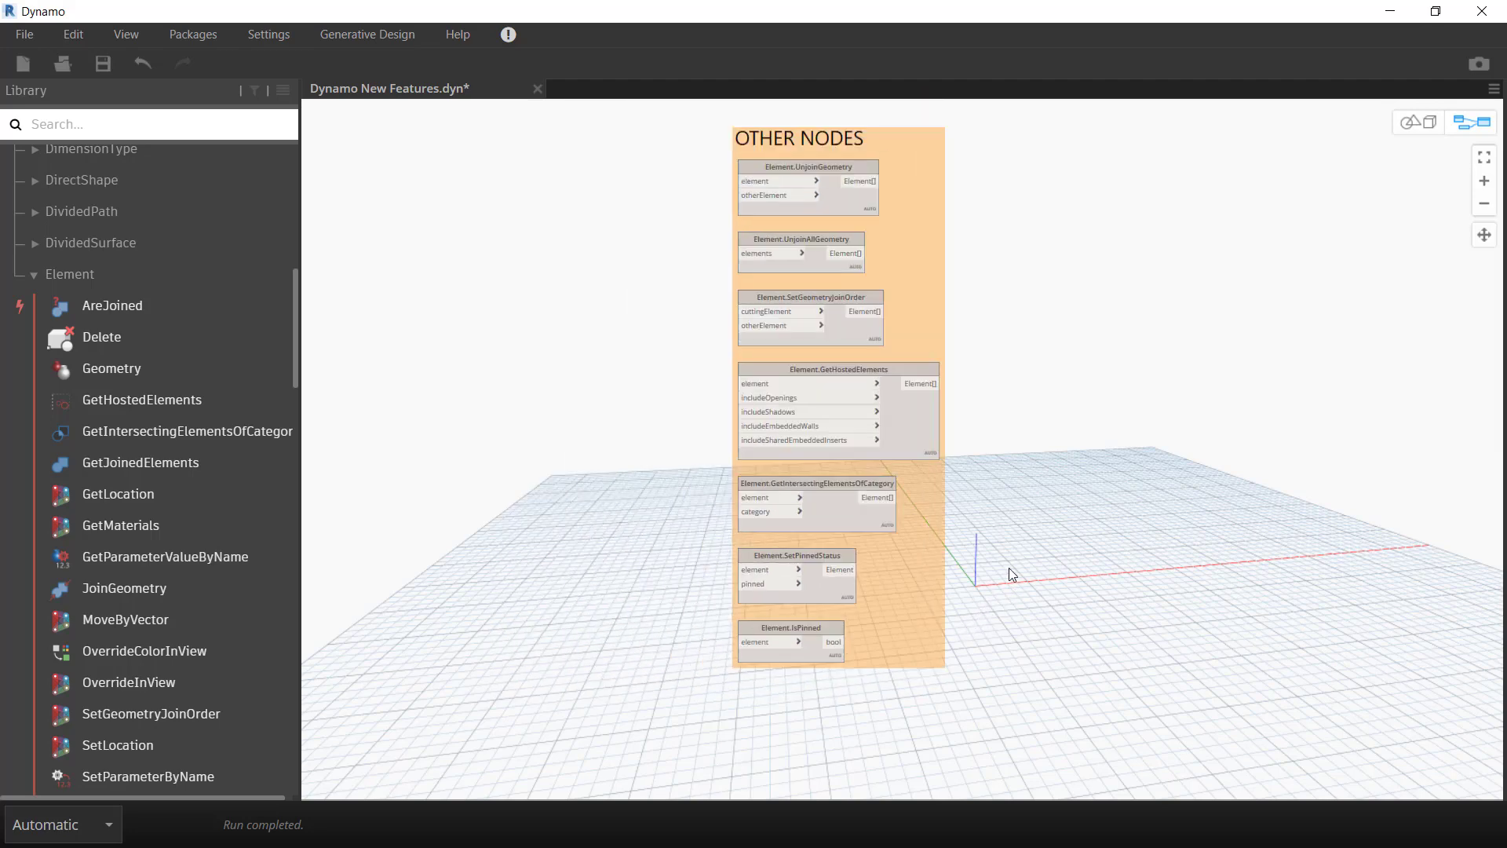
{"action": "scroll", "coordinate": [1144, 429], "scroll_direction": "down", "scroll_amount": 4}
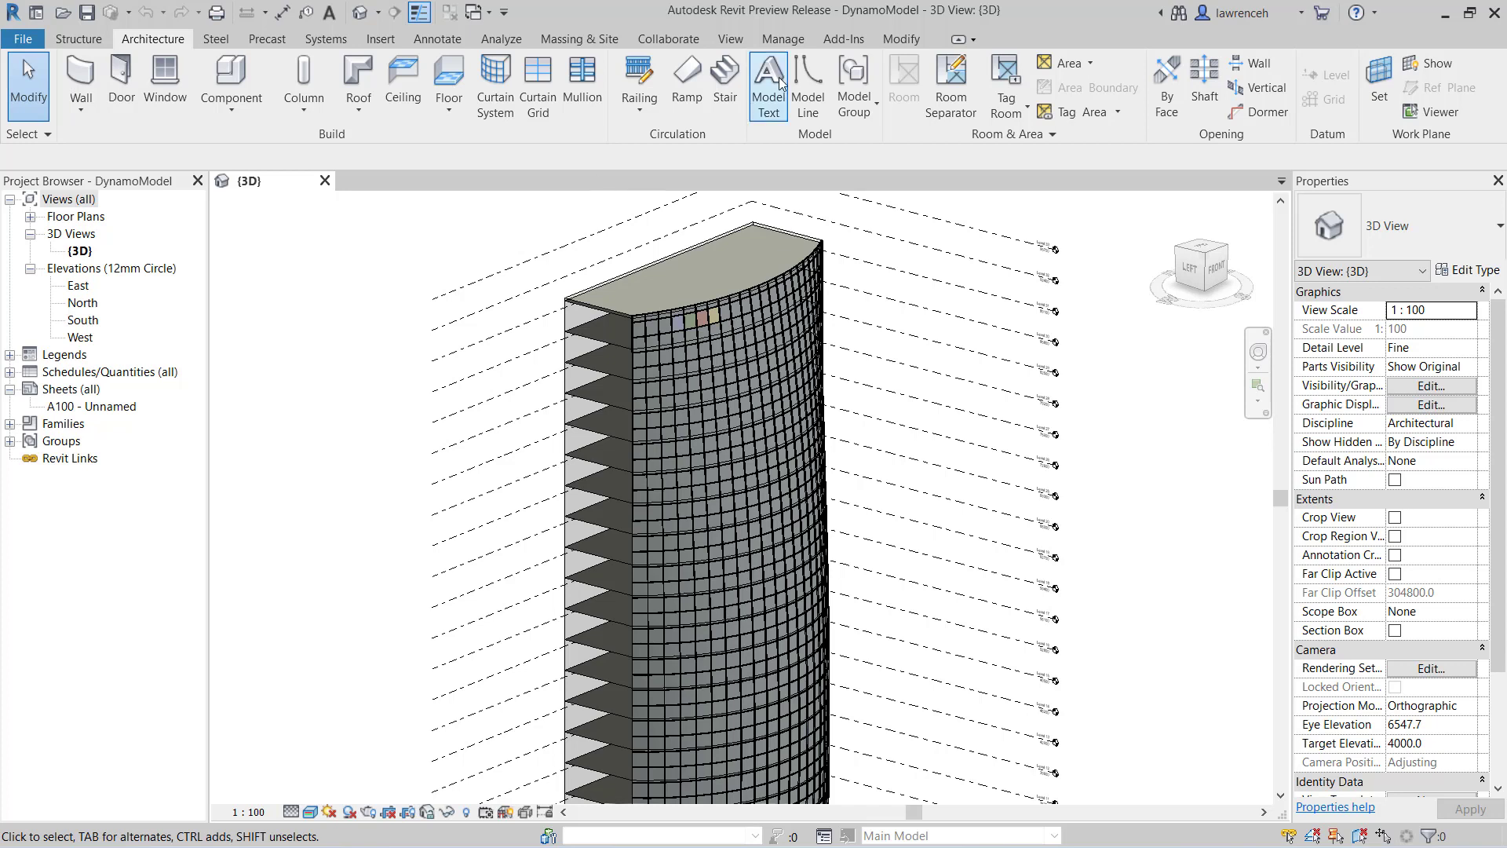
Open Create Study from the Manage tab's Generative Design panel to list study types.
{"action": "left_click", "coordinate": [794, 41]}
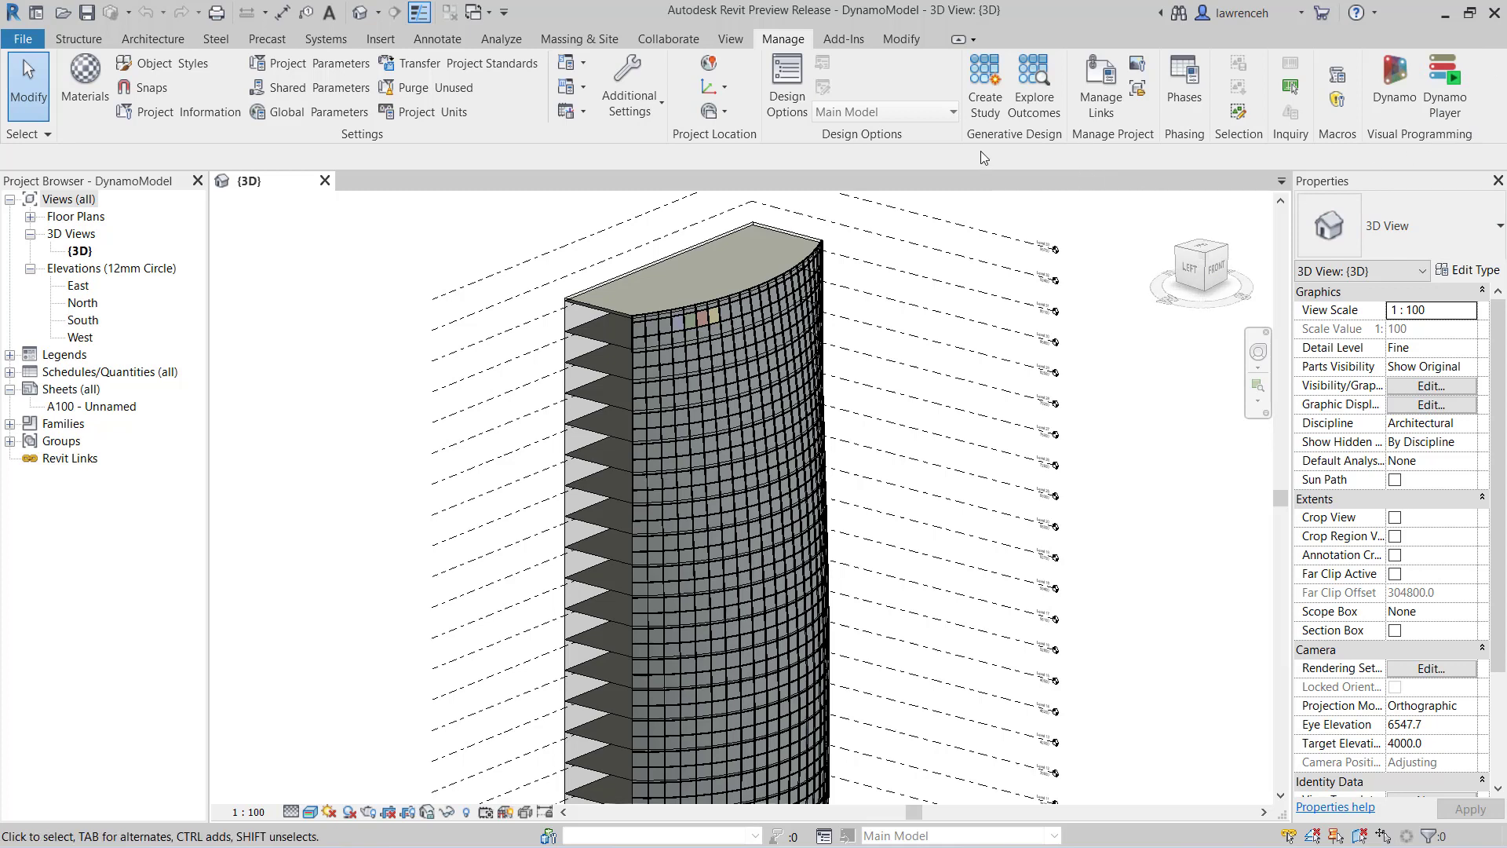
{"action": "left_click", "coordinate": [986, 102]}
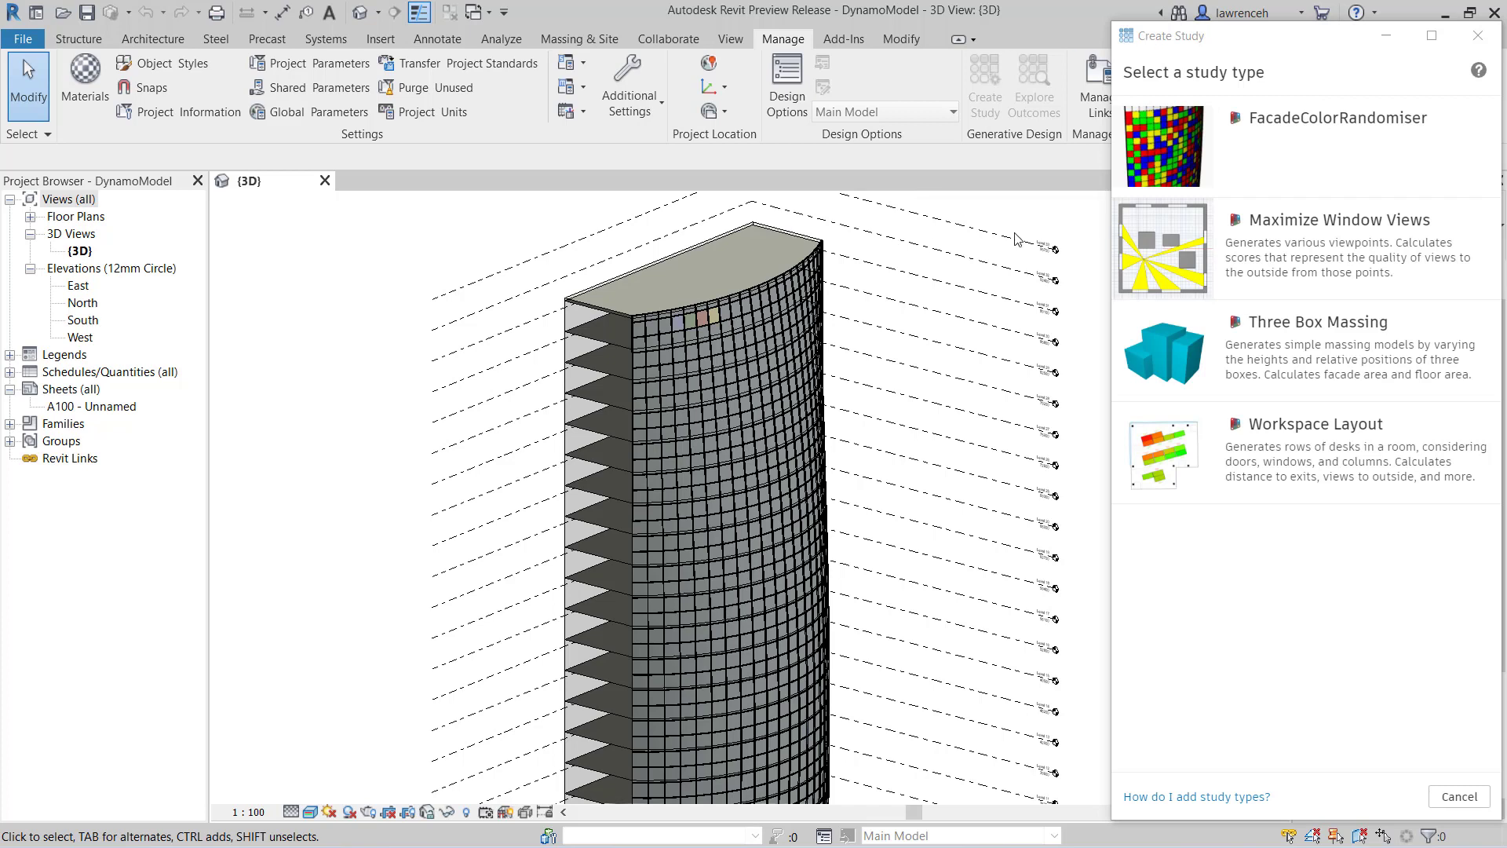
Generate a FacadeColorRandomiser study using the Randomize method with 20 solutions.
{"action": "left_click", "coordinate": [1189, 169]}
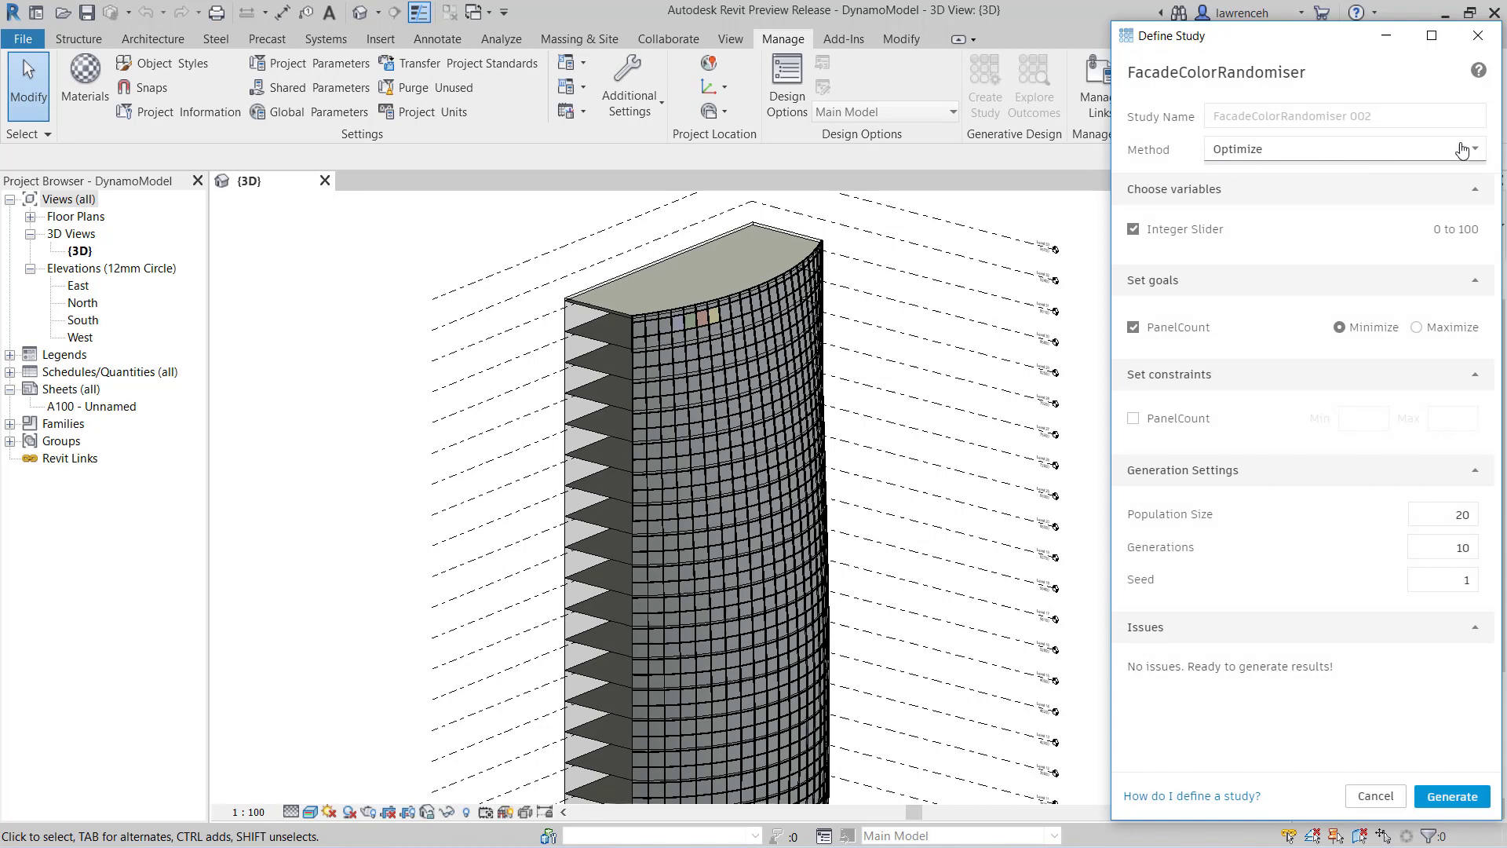
{"action": "left_click", "coordinate": [1462, 150]}
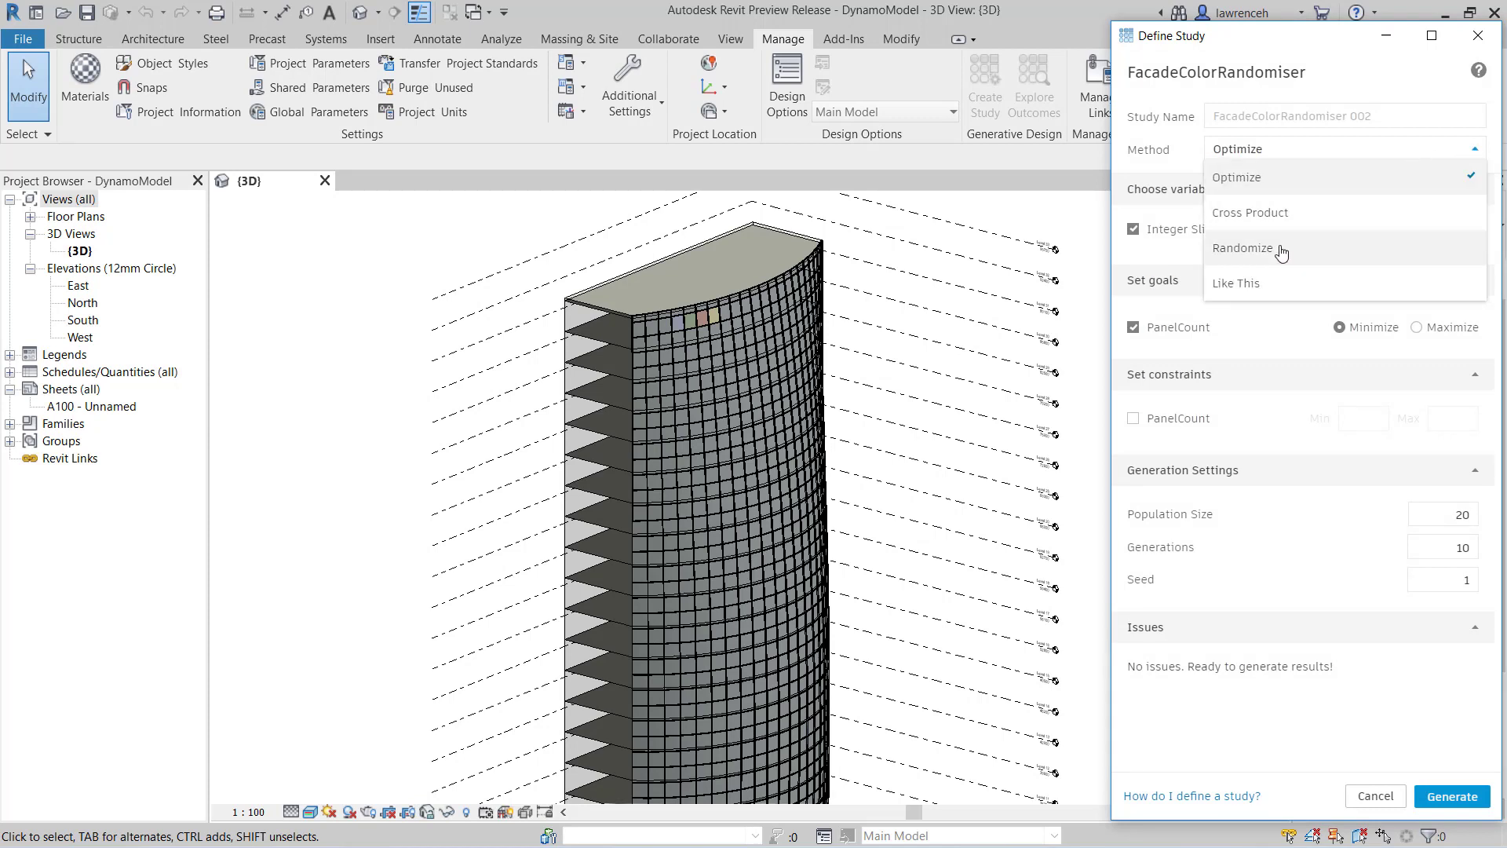
{"action": "left_click", "coordinate": [1280, 248]}
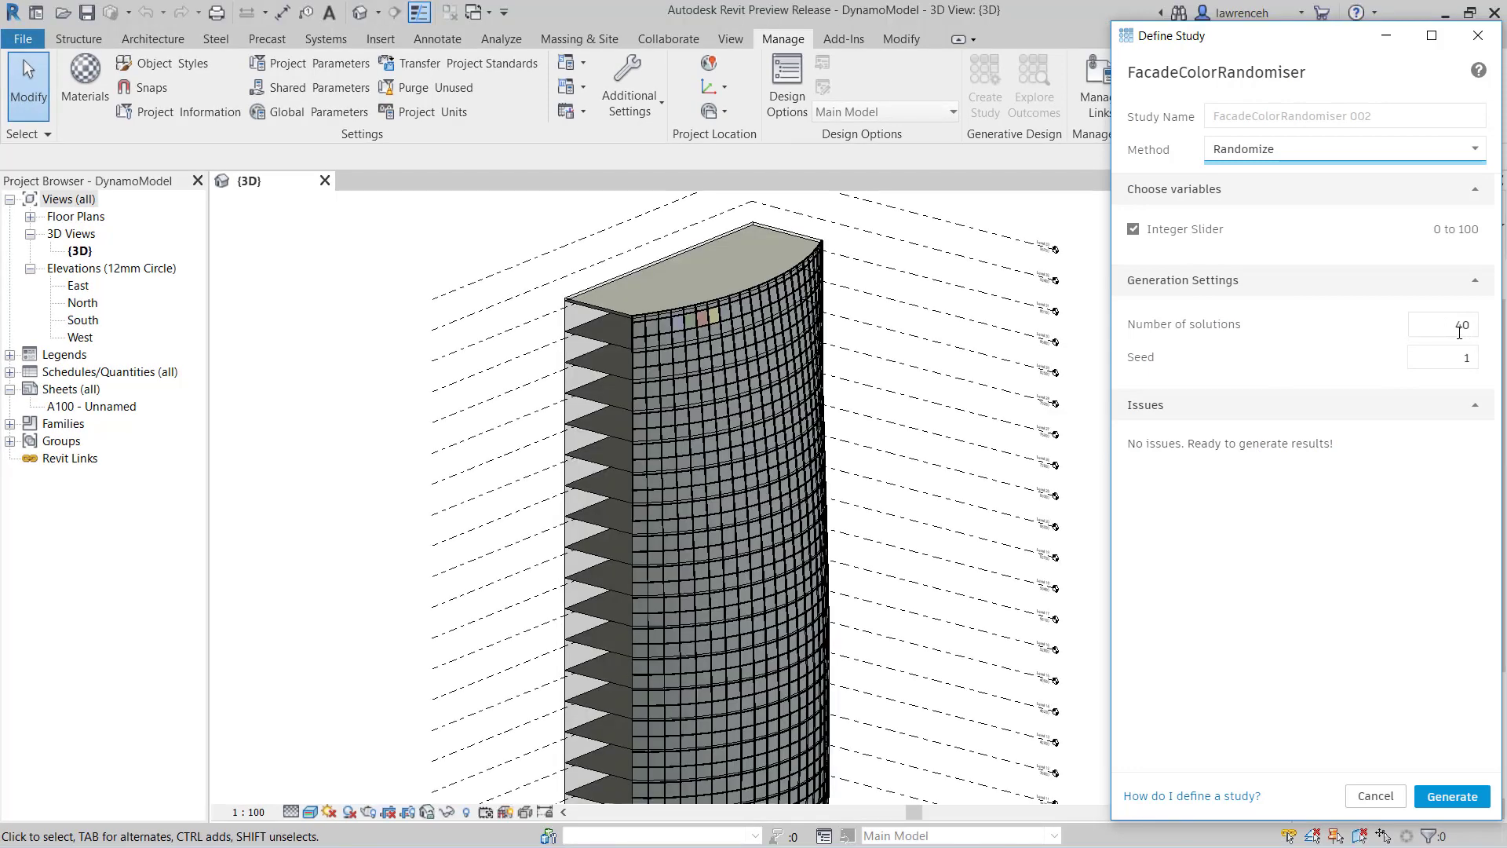
{"action": "double_click", "coordinate": [1458, 328]}
{"action": "type", "text": "20"}
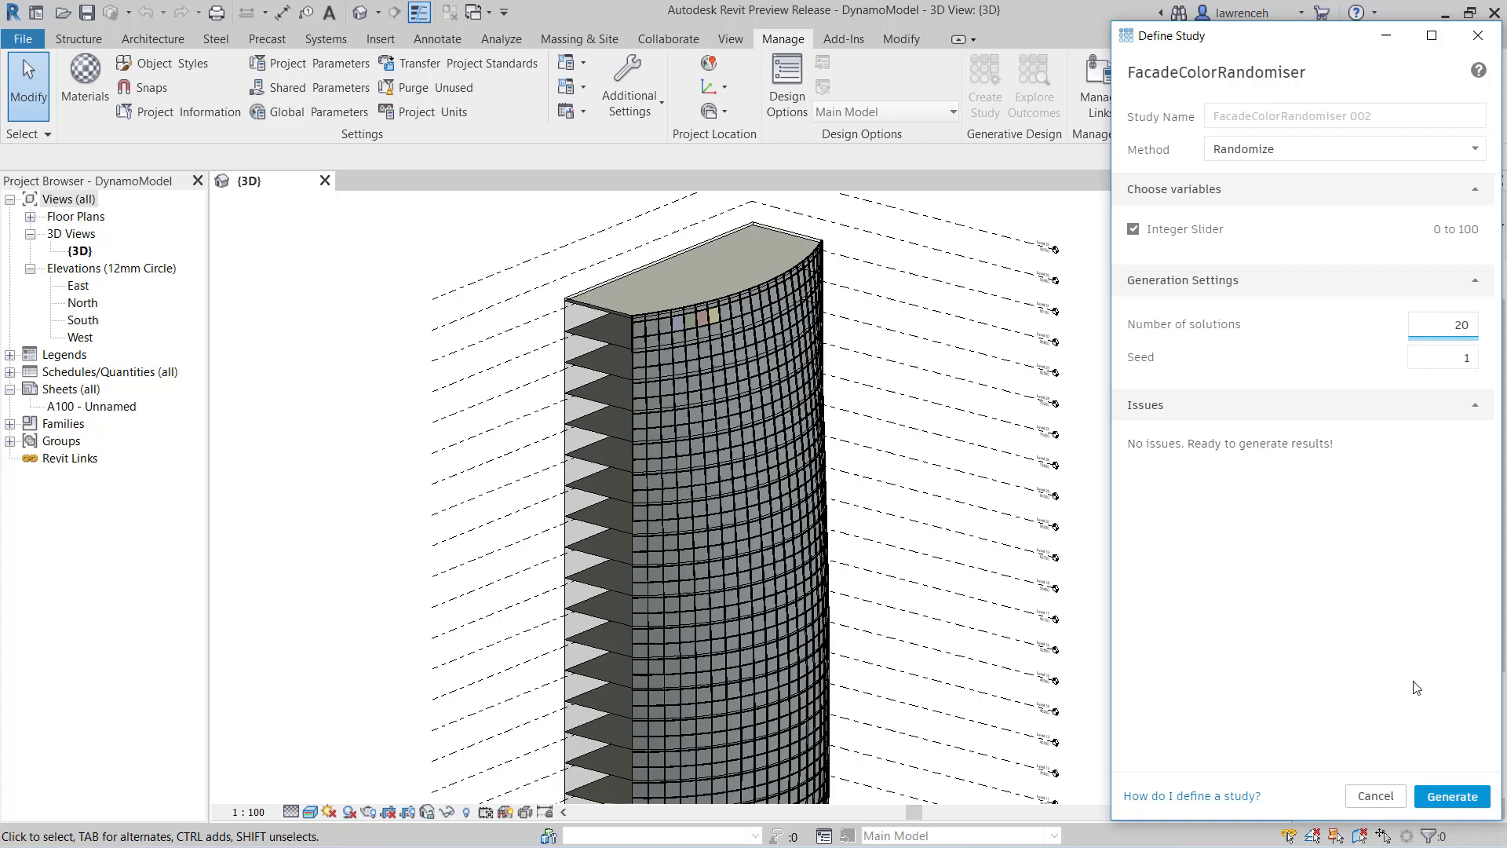
{"action": "left_click", "coordinate": [1450, 798]}
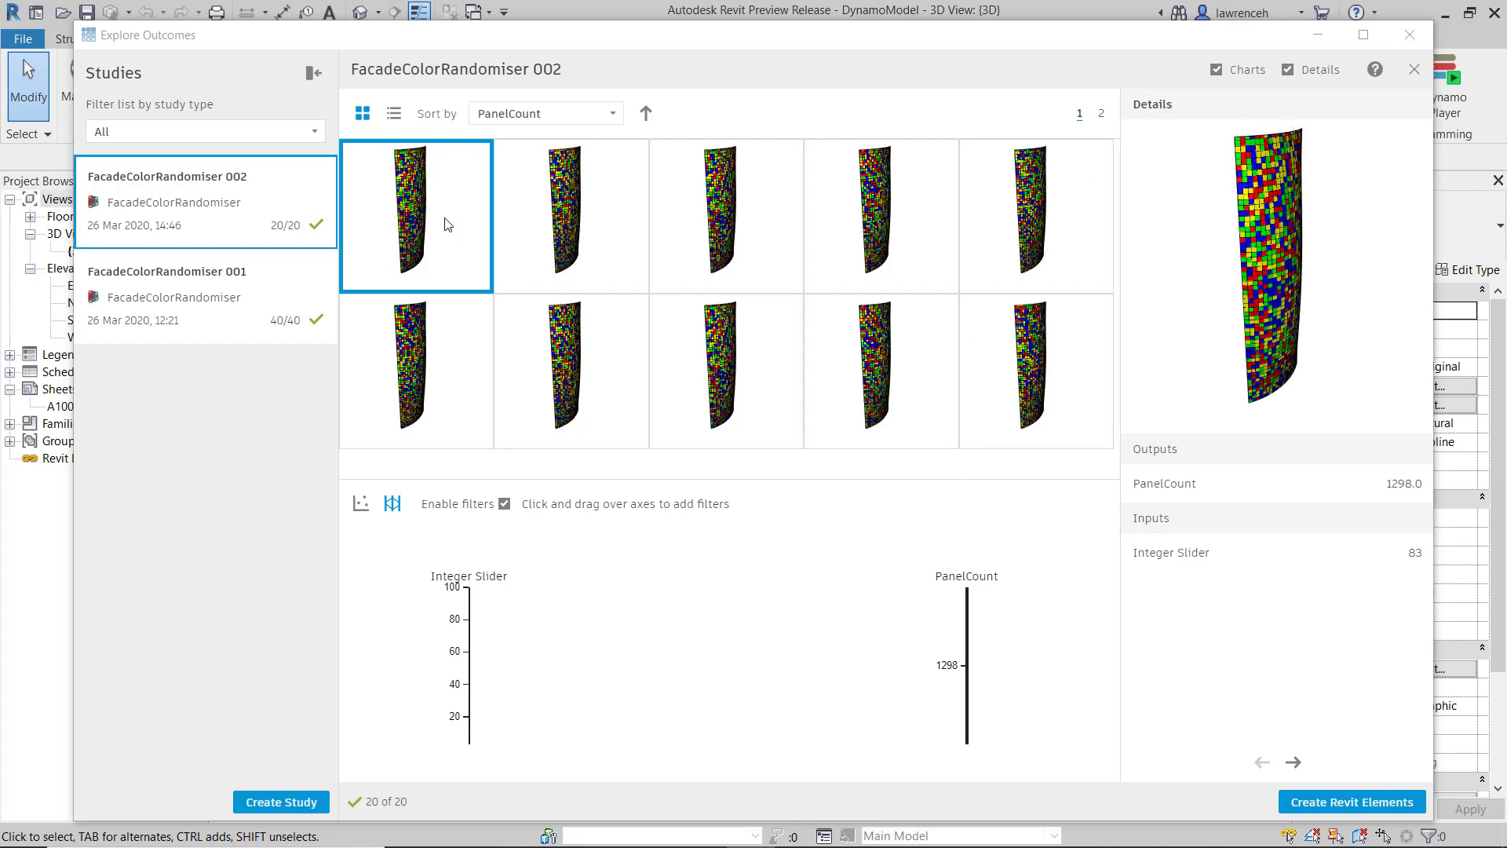
Select the fifth outcome (Integer Slider 32), inspect its preview, and create it as Revit elements.
{"action": "left_click", "coordinate": [1022, 231]}
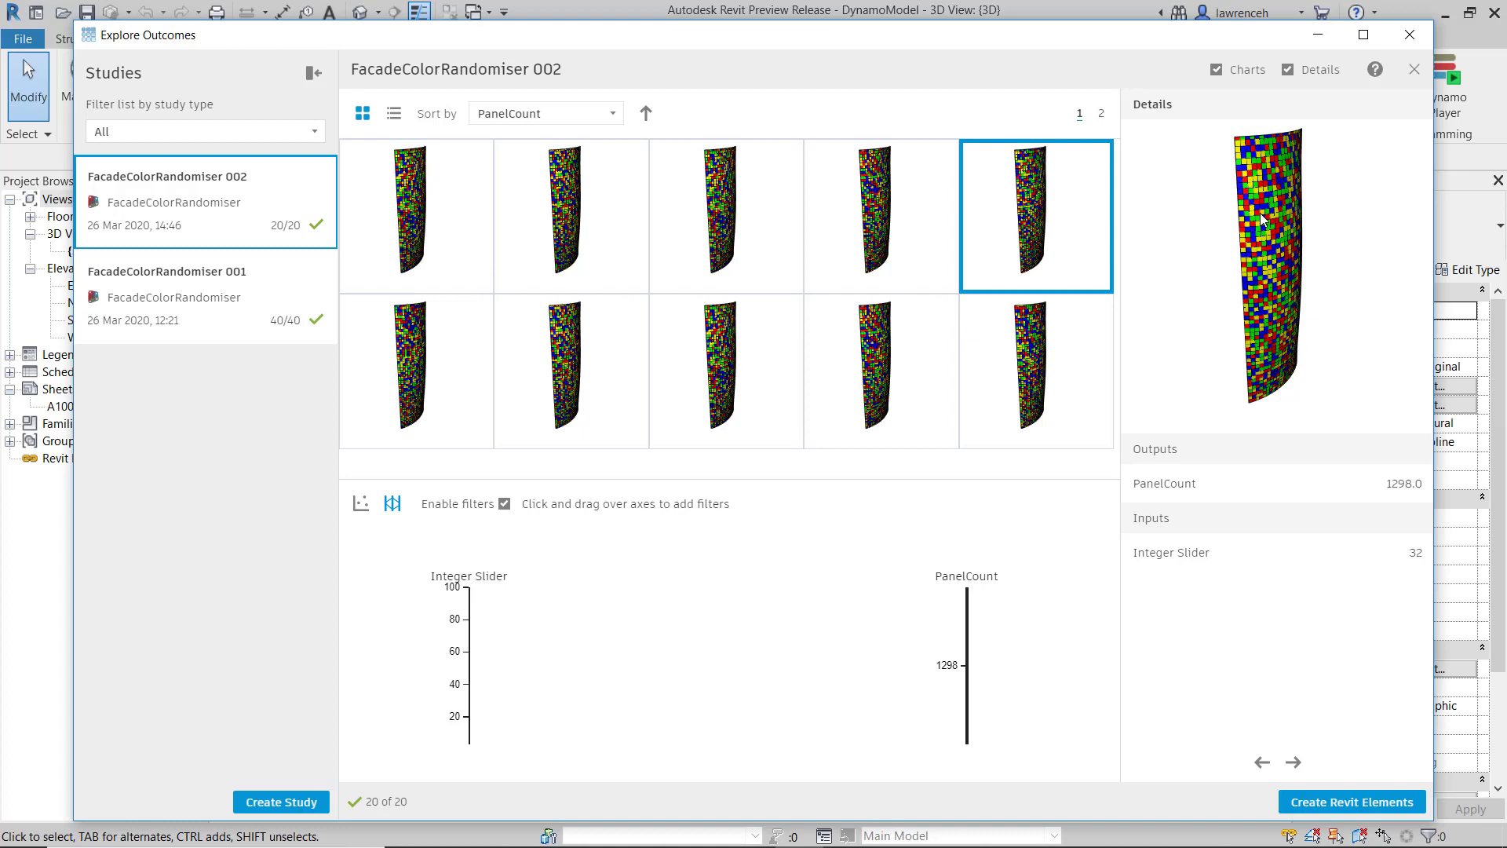
{"action": "left_click_drag", "start_coordinate": [1261, 221], "coordinate": [1218, 216]}
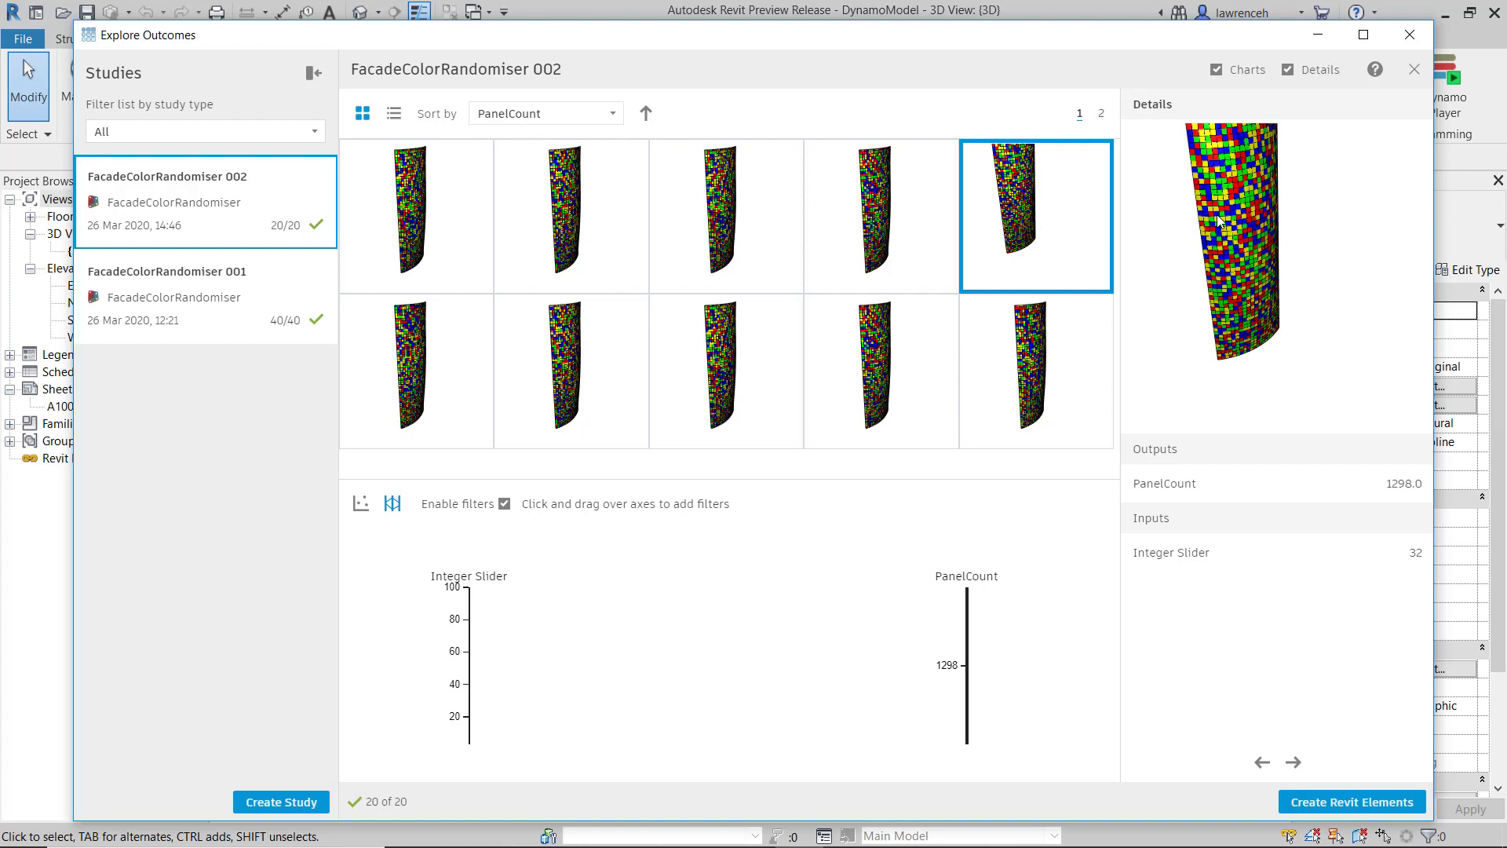
{"action": "left_click", "coordinate": [1350, 805]}
Close Explore Outcomes and orbit to the tower's front, showing its multicoloured curtain panels.
{"action": "left_click", "coordinate": [1408, 37]}
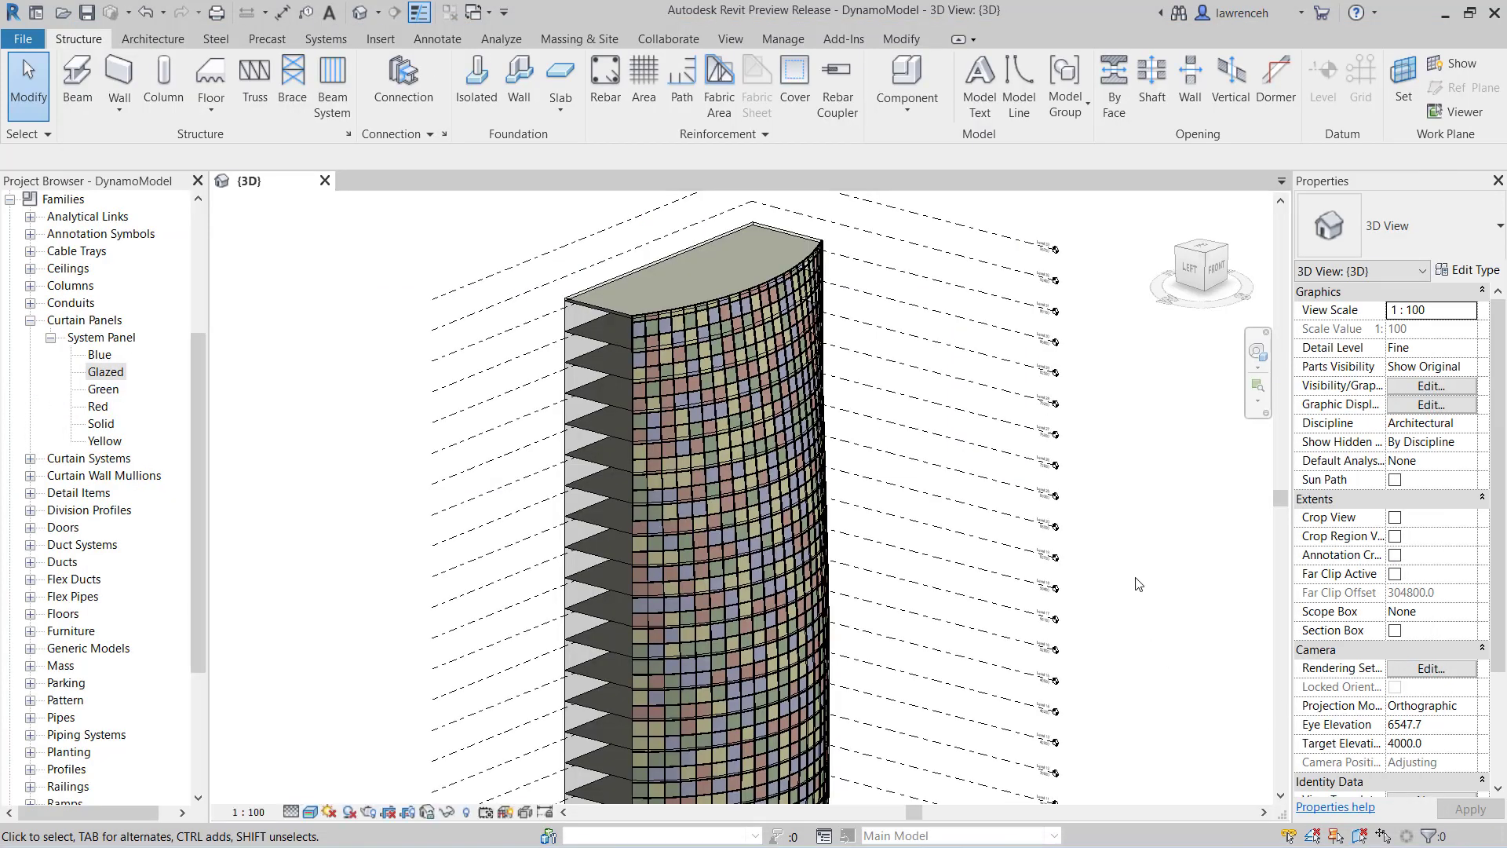
{"action": "scroll", "coordinate": [1138, 585], "scroll_direction": "down", "scroll_amount": 1}
{"action": "middle_click_drag", "start_coordinate": [1090, 526], "coordinate": [855, 299], "text": "shift"}
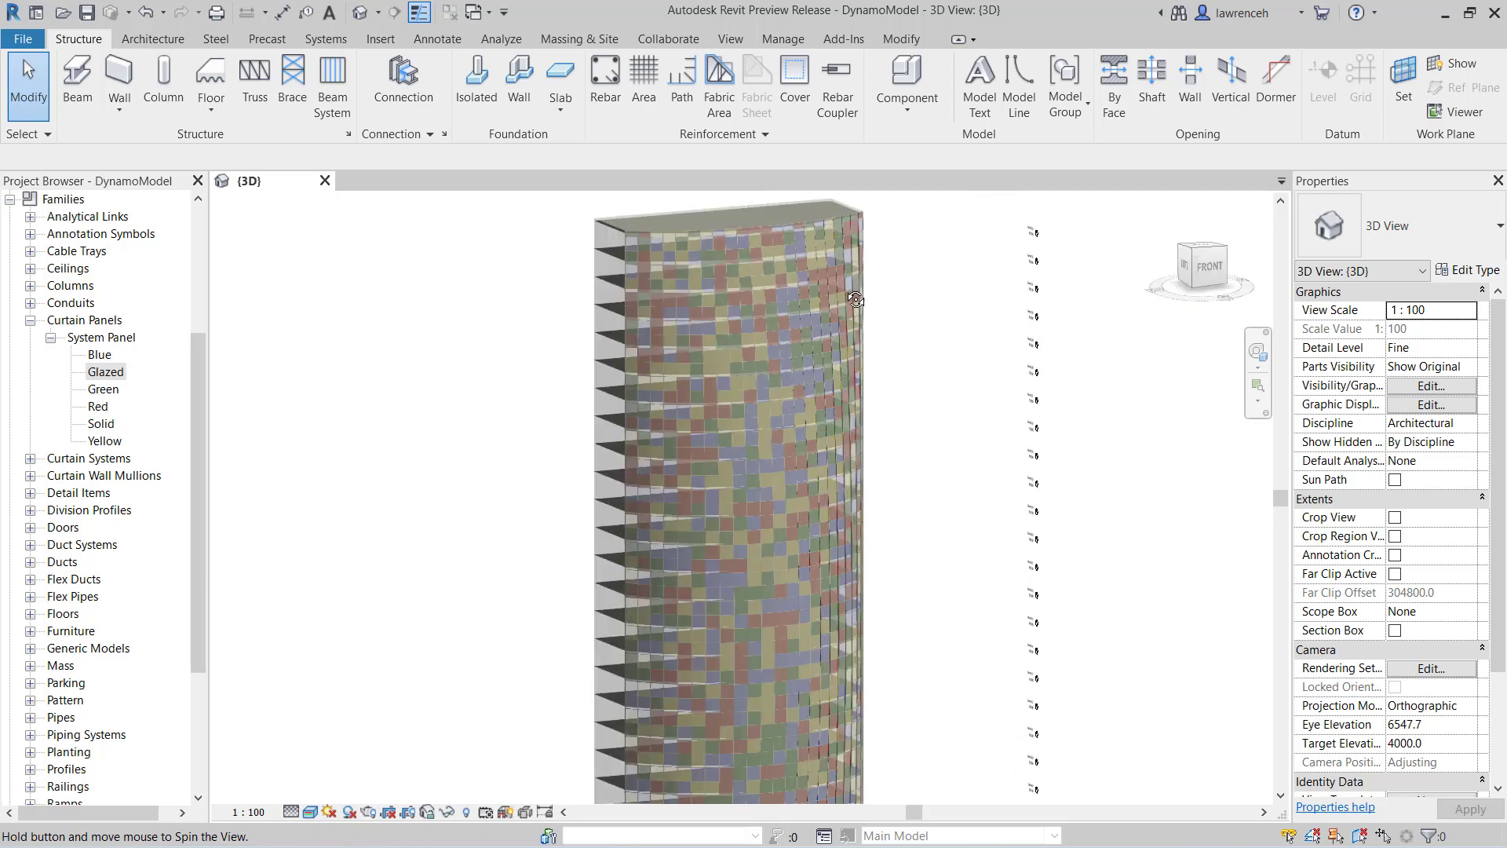
{"action": "left_click", "coordinate": [783, 38]}
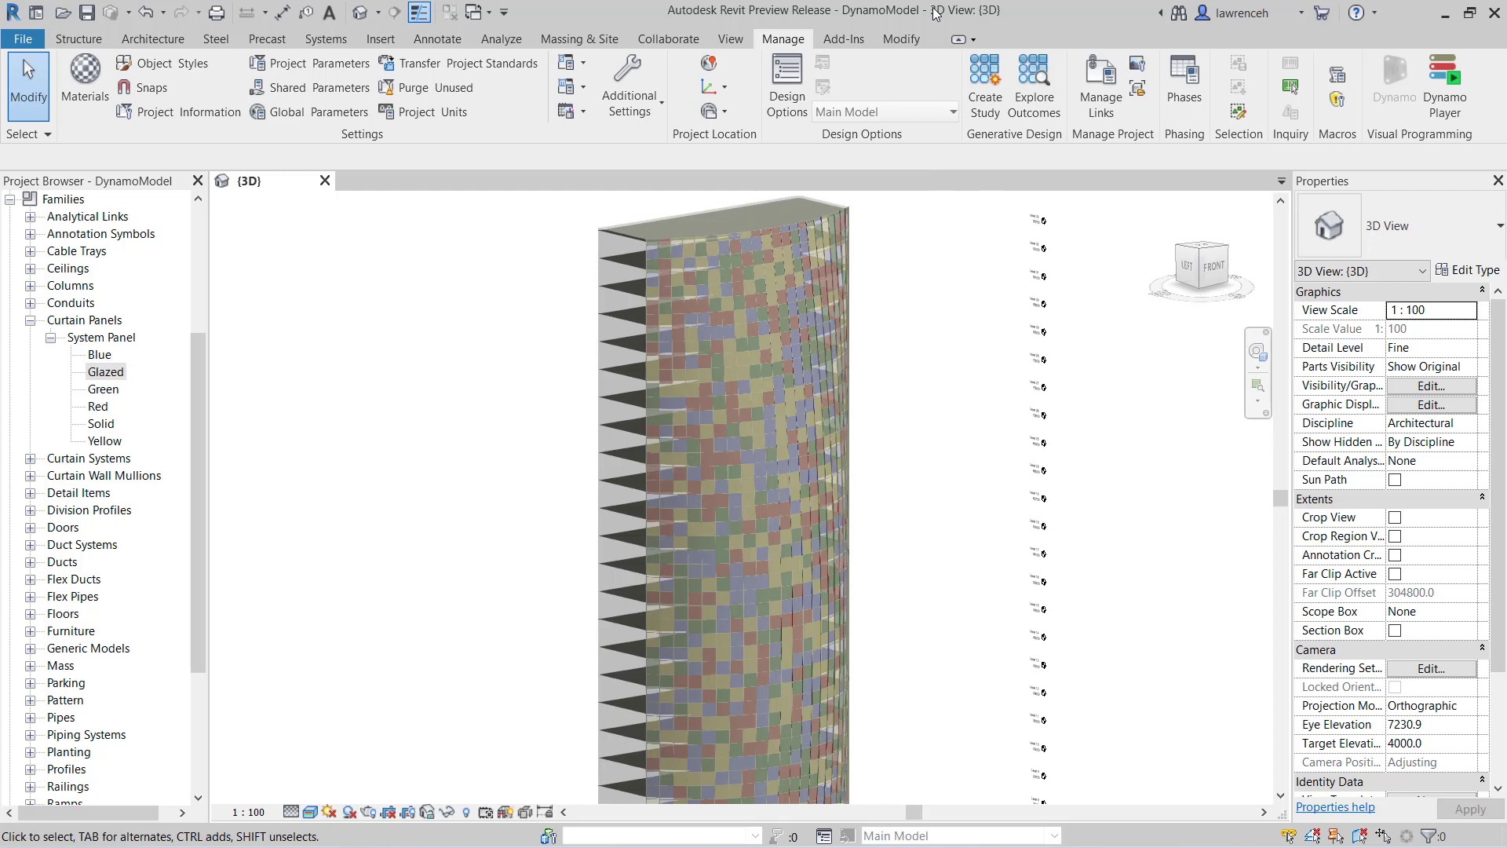